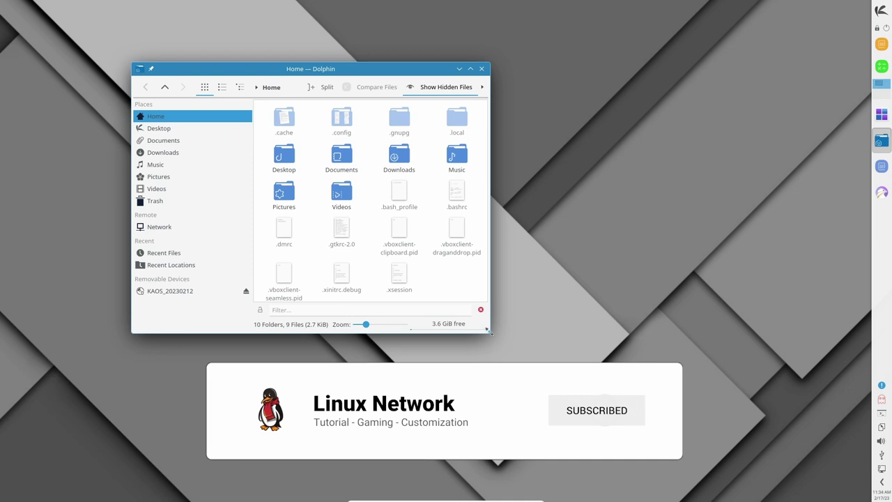
Step: Enlarge the Dolphin window, then view the About Dolphin information (version 22.12.2) and close it
{"action": "left_click_drag", "start_coordinate": [490, 331], "coordinate": [632, 352]}
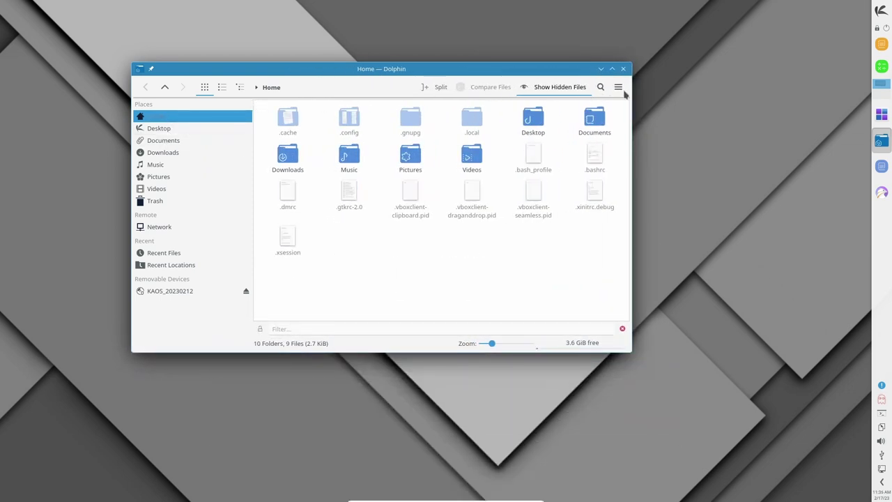
{"action": "left_click", "coordinate": [619, 87]}
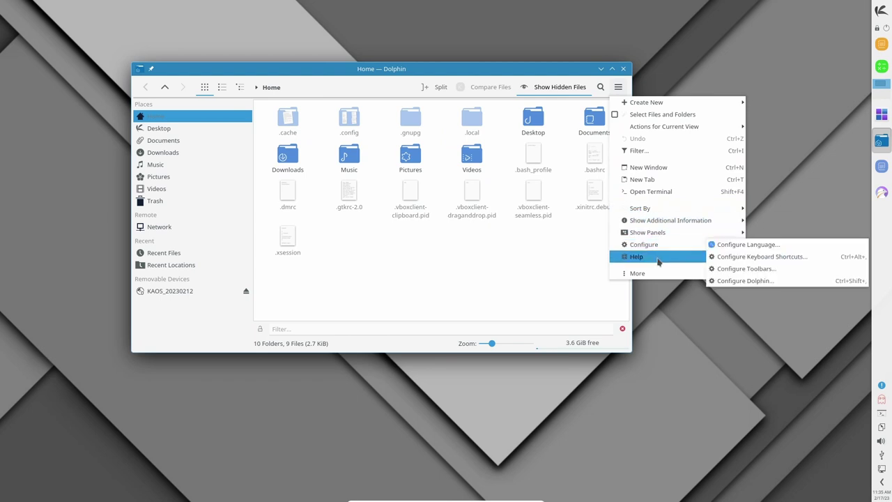
{"action": "mouse_move", "coordinate": [659, 259]}
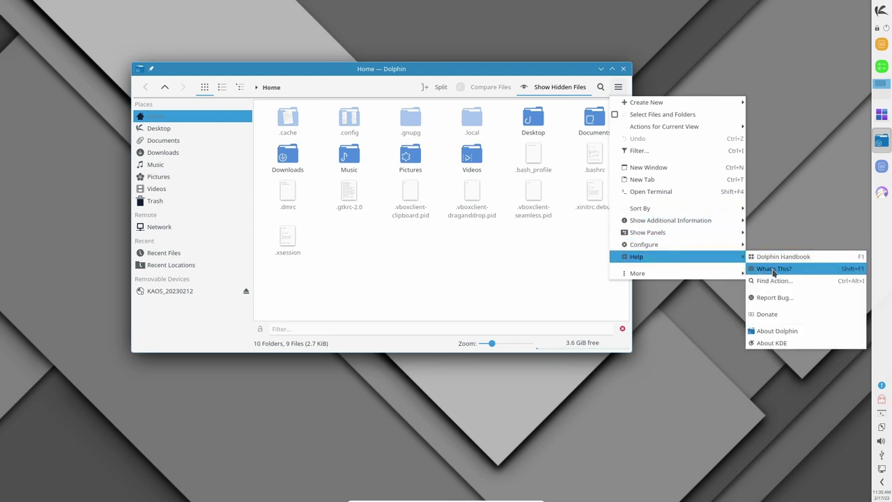
{"action": "left_click", "coordinate": [776, 331]}
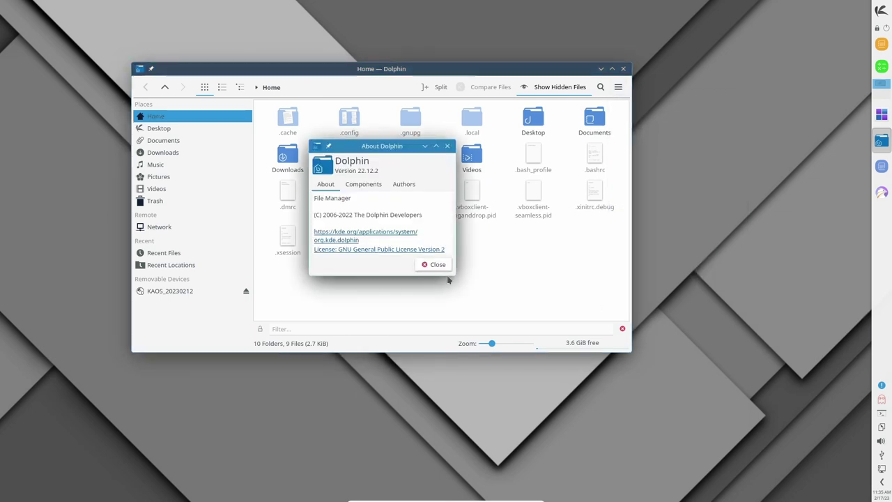
{"action": "left_click_drag", "start_coordinate": [454, 274], "coordinate": [525, 301]}
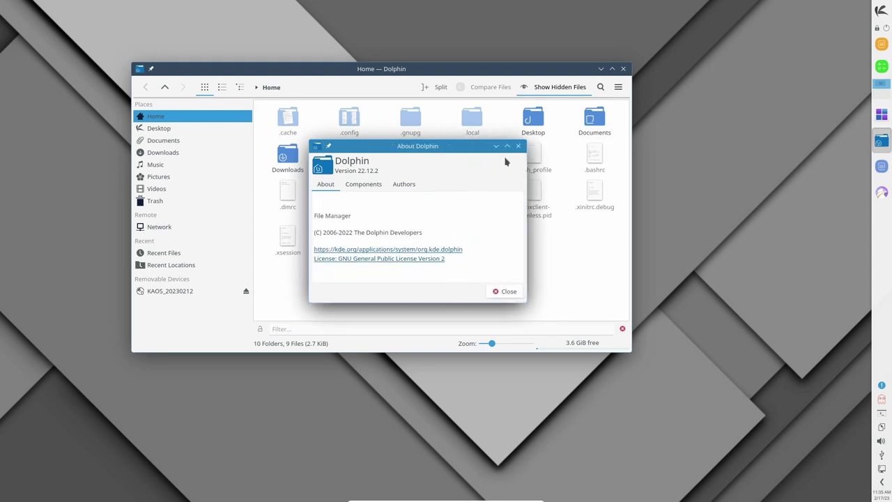
{"action": "left_click", "coordinate": [519, 146]}
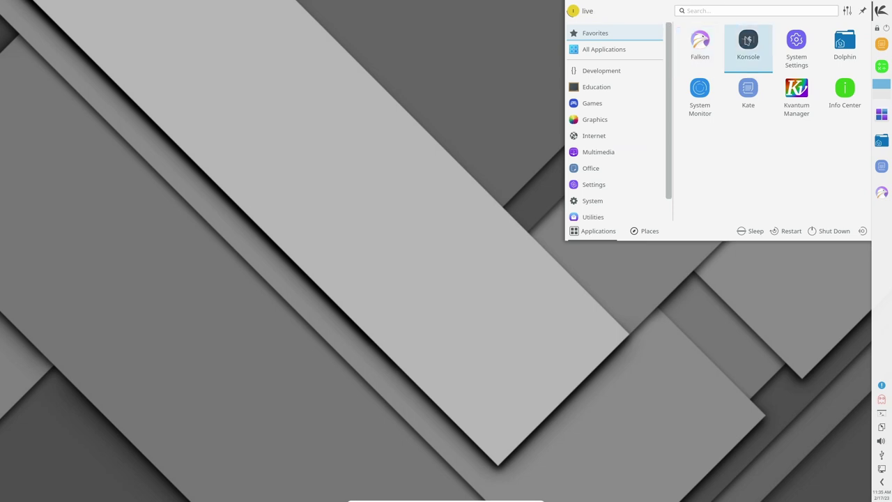
Step: Launch Konsole and view its About Konsole and About KDE information
{"action": "left_click", "coordinate": [748, 41]}
{"action": "left_click", "coordinate": [391, 133]}
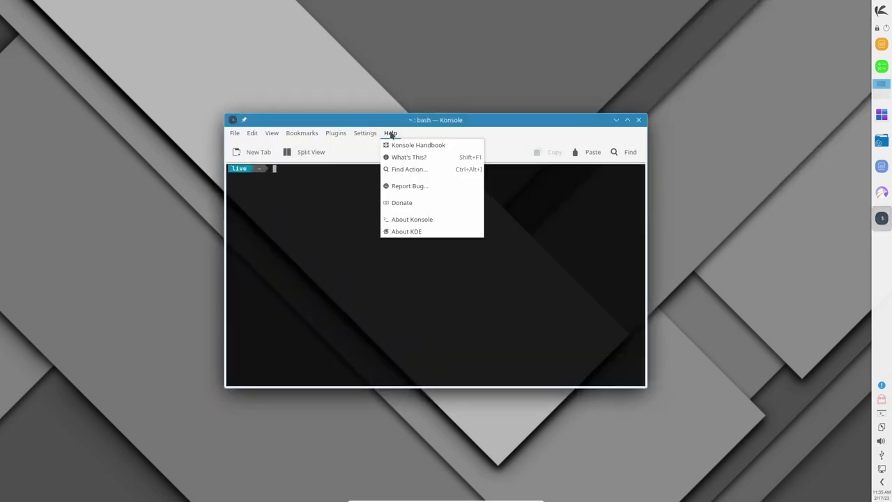
{"action": "left_click", "coordinate": [416, 219]}
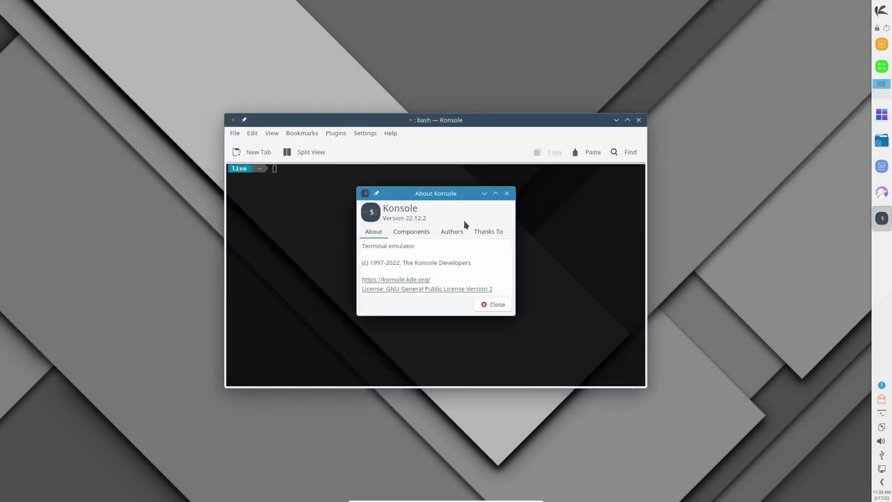
{"action": "left_click", "coordinate": [507, 194]}
{"action": "left_click", "coordinate": [391, 135]}
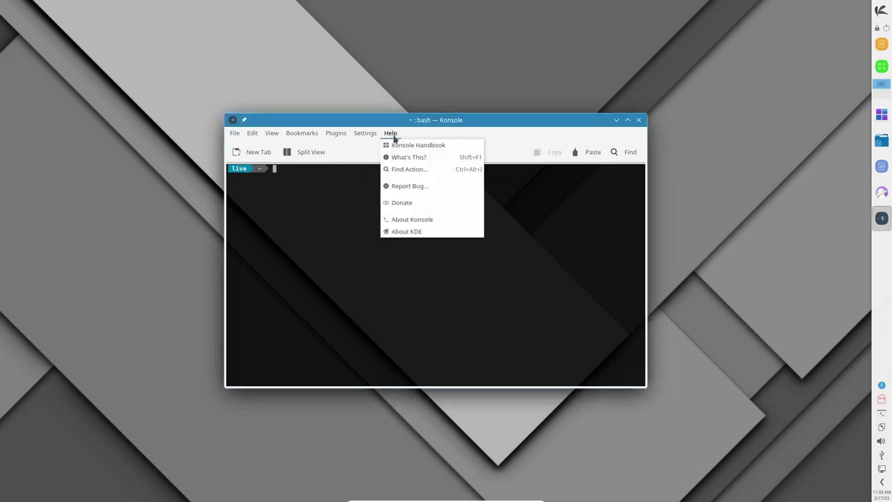
{"action": "left_click", "coordinate": [404, 231]}
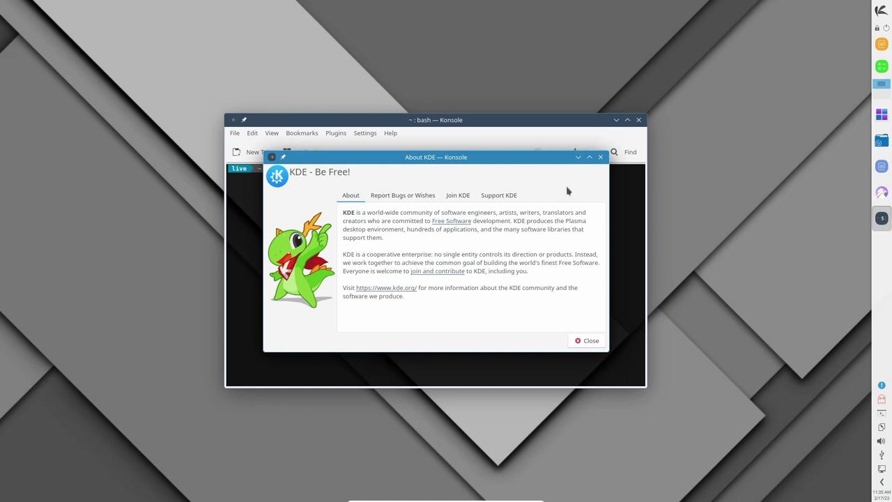
{"action": "left_click", "coordinate": [601, 158]}
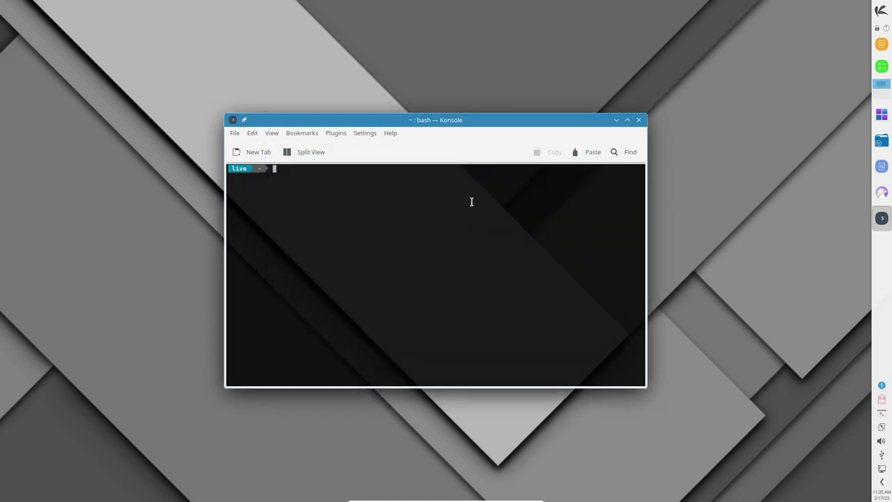
Step: Run uname -a and uname -r to show the kernel details and release 6.1.11-1
{"action": "type", "text": "uname -a"}
{"action": "key", "text": "Return"}
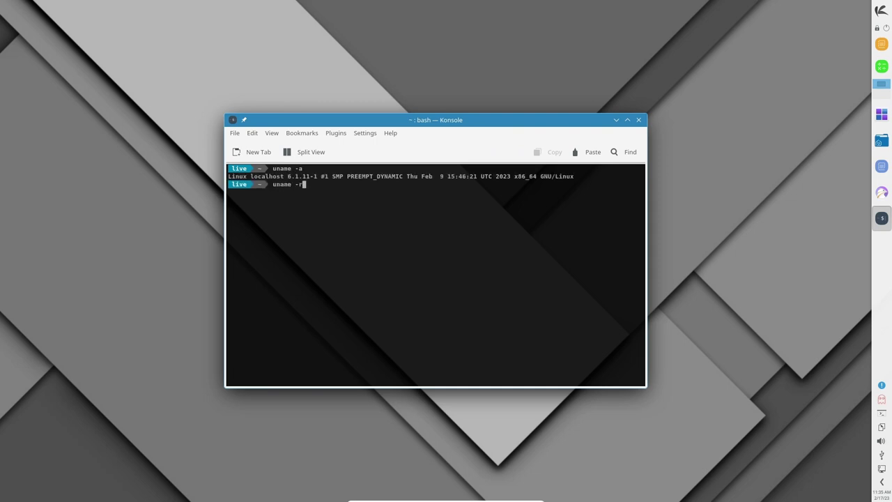
{"action": "key", "text": "Return"}
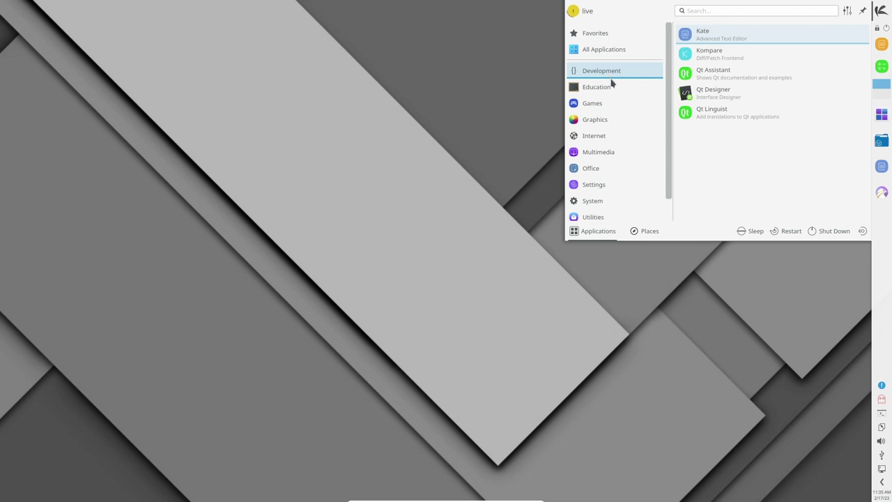
Step: Browse the launcher categories and scroll the System list down to System Monitor, Welcome and Yakuake
{"action": "mouse_move", "coordinate": [611, 94]}
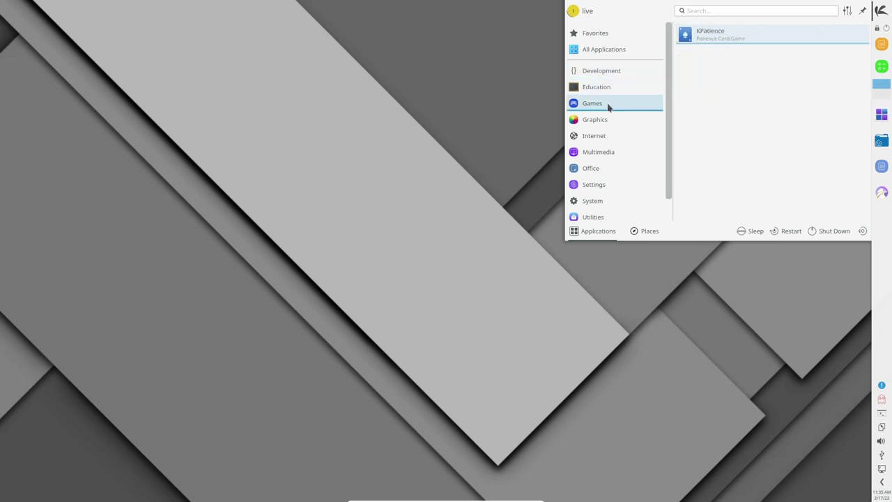
{"action": "mouse_move", "coordinate": [604, 125]}
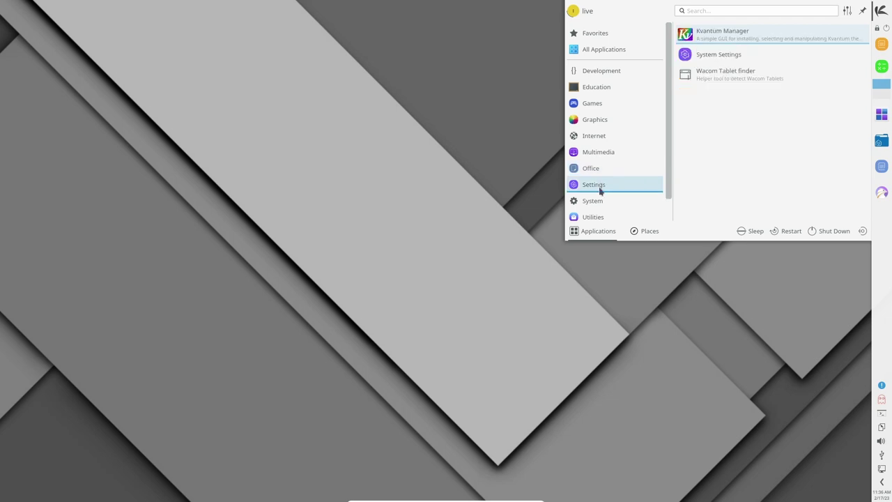
{"action": "mouse_move", "coordinate": [598, 207]}
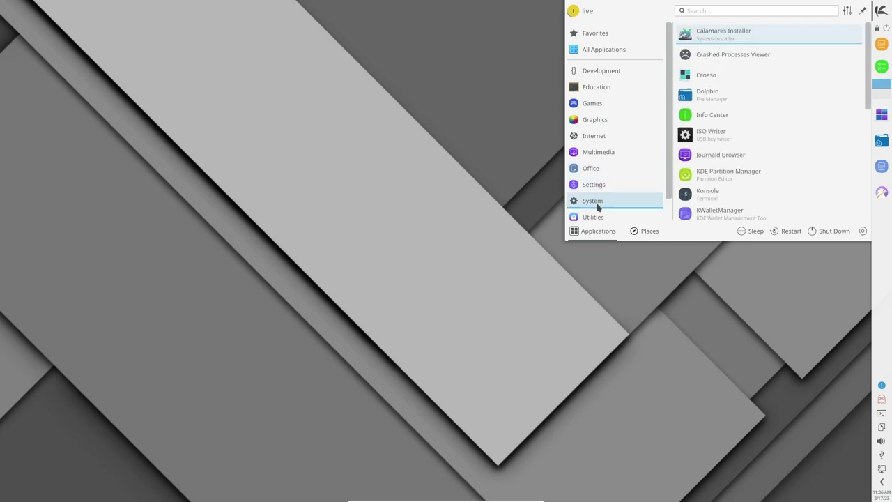
{"action": "scroll", "coordinate": [849, 91], "scroll_direction": "down", "scroll_amount": 1}
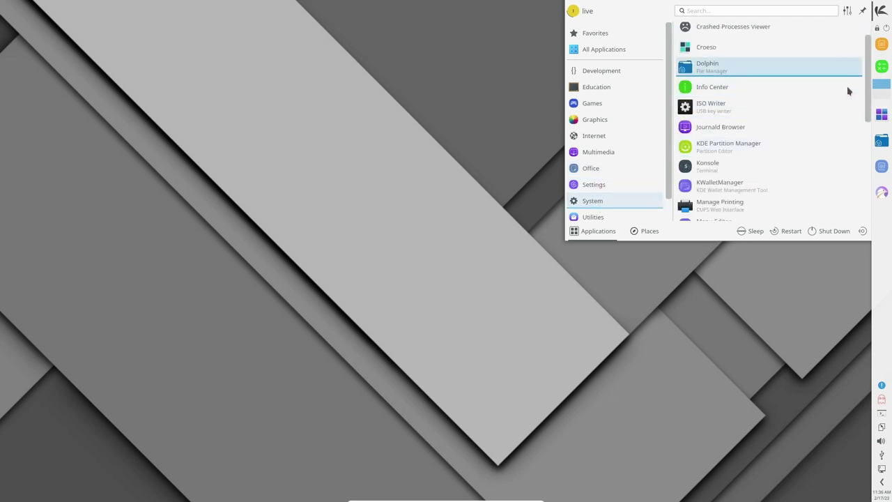
{"action": "scroll", "coordinate": [770, 106], "scroll_direction": "down", "scroll_amount": 1}
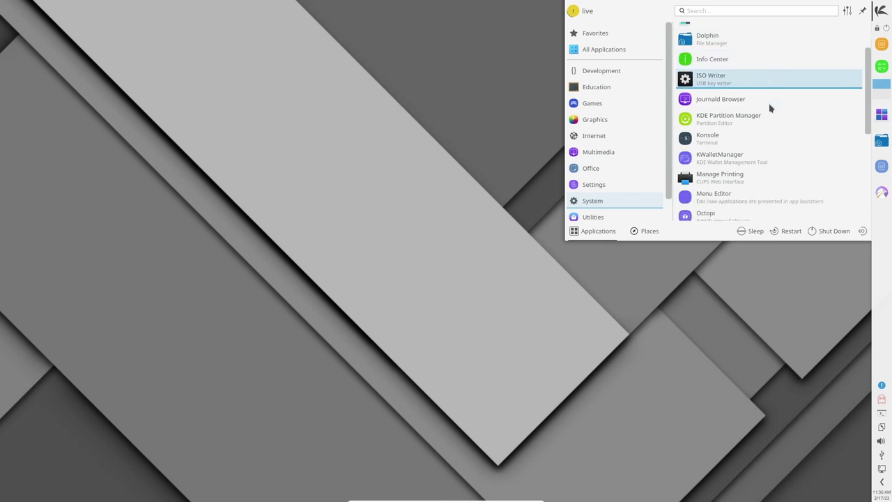
{"action": "scroll", "coordinate": [816, 112], "scroll_direction": "down", "scroll_amount": 6}
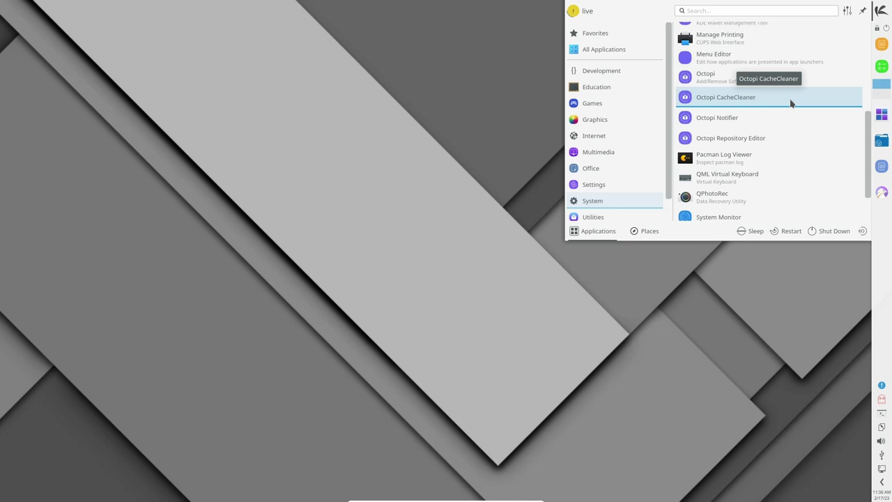
{"action": "scroll", "coordinate": [823, 138], "scroll_direction": "down", "scroll_amount": 1}
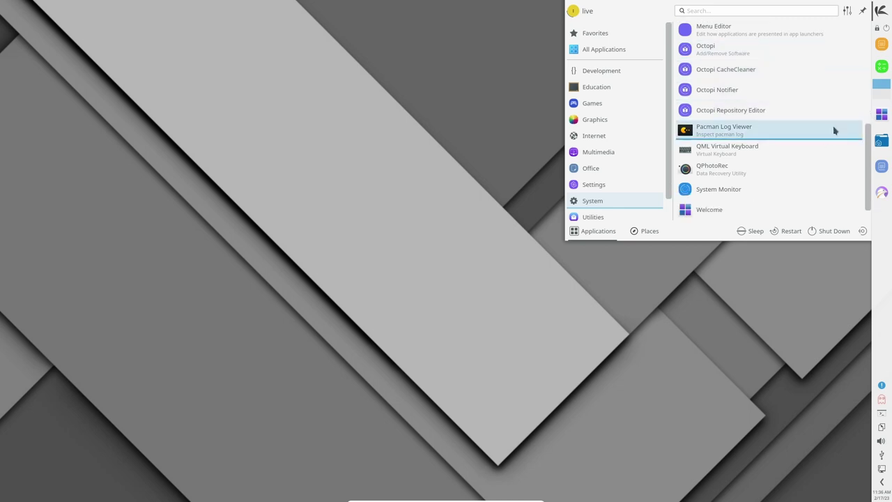
{"action": "scroll", "coordinate": [835, 143], "scroll_direction": "down", "scroll_amount": 1}
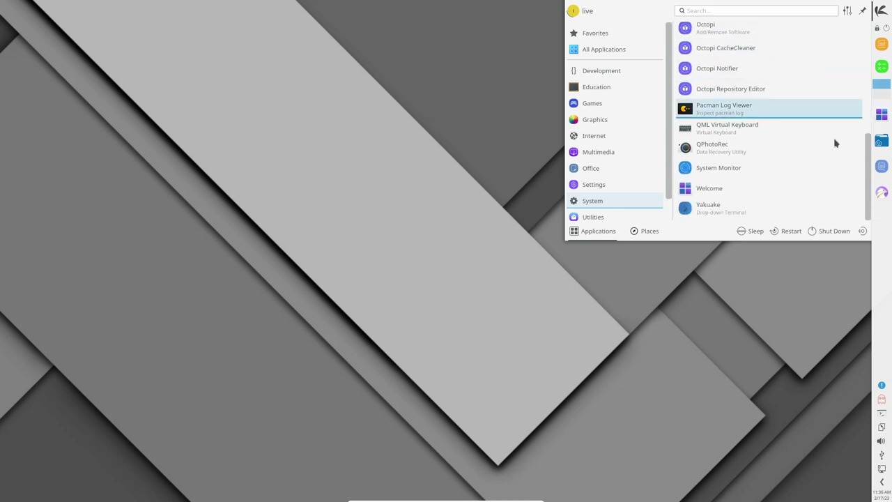
Step: Launch System Monitor and view its Applications, History and Processes pages
{"action": "left_click", "coordinate": [724, 168]}
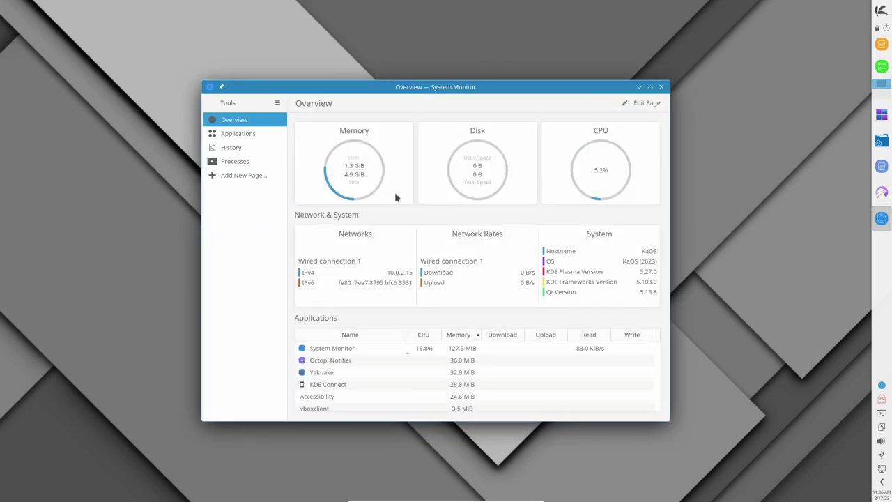
{"action": "left_click", "coordinate": [240, 134]}
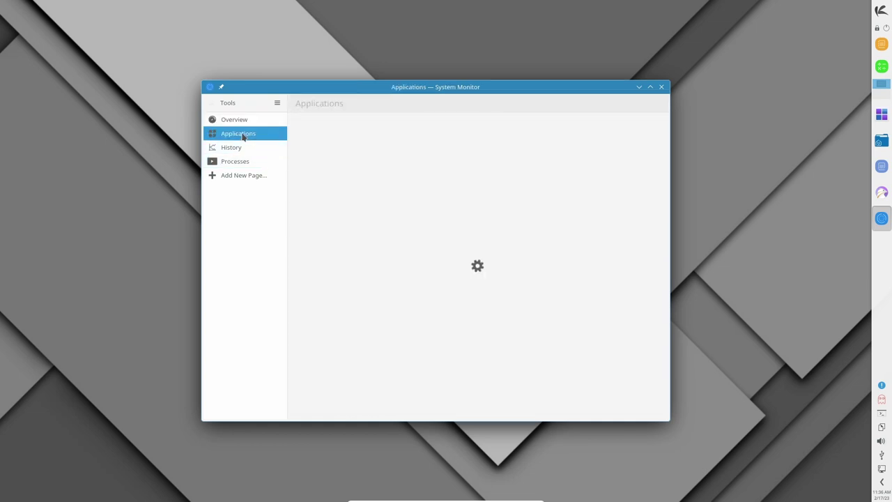
{"action": "left_click", "coordinate": [246, 151]}
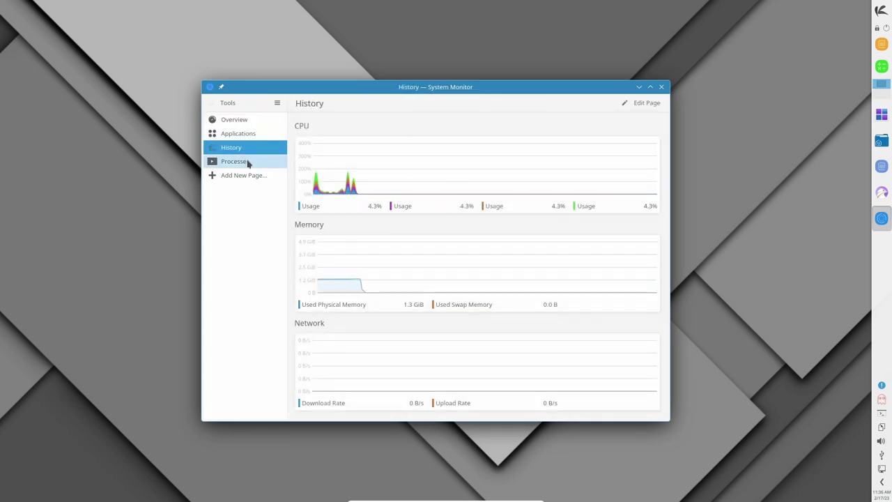
{"action": "left_click", "coordinate": [248, 162]}
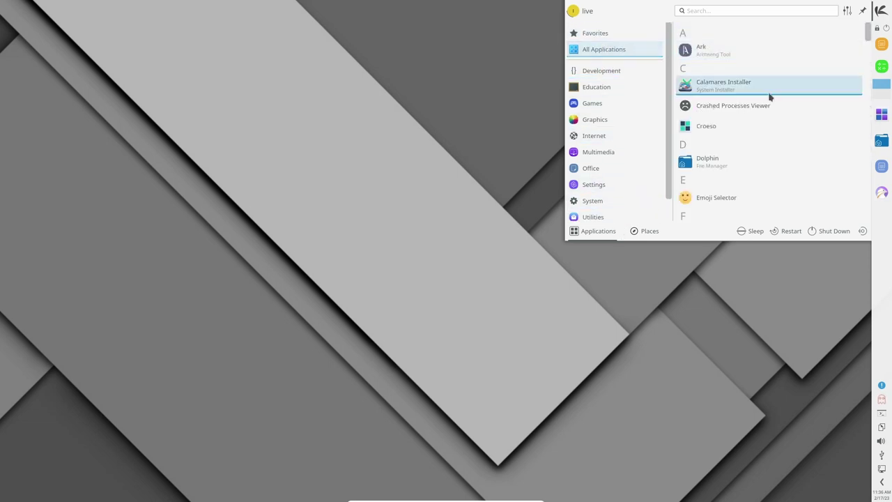
Step: Scroll through the launcher's All Applications list to reach the Settings category entries
{"action": "scroll", "coordinate": [799, 119], "scroll_direction": "down", "scroll_amount": 5}
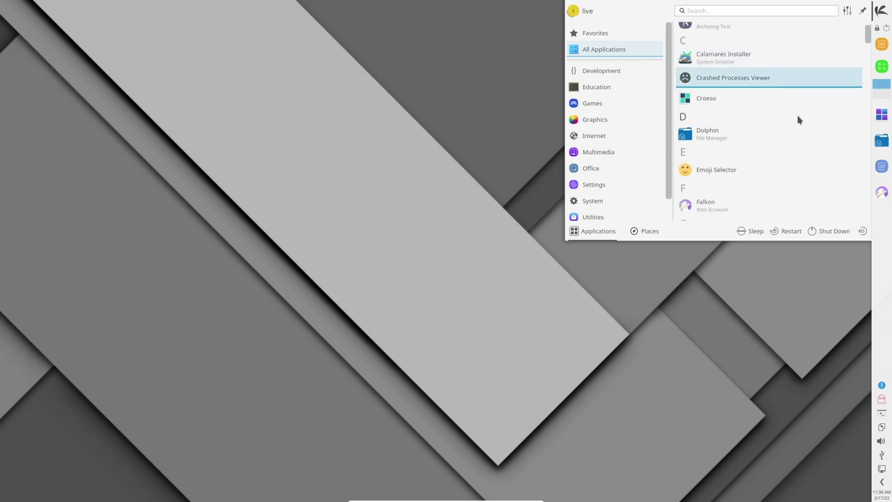
{"action": "scroll", "coordinate": [799, 120], "scroll_direction": "down", "scroll_amount": 3}
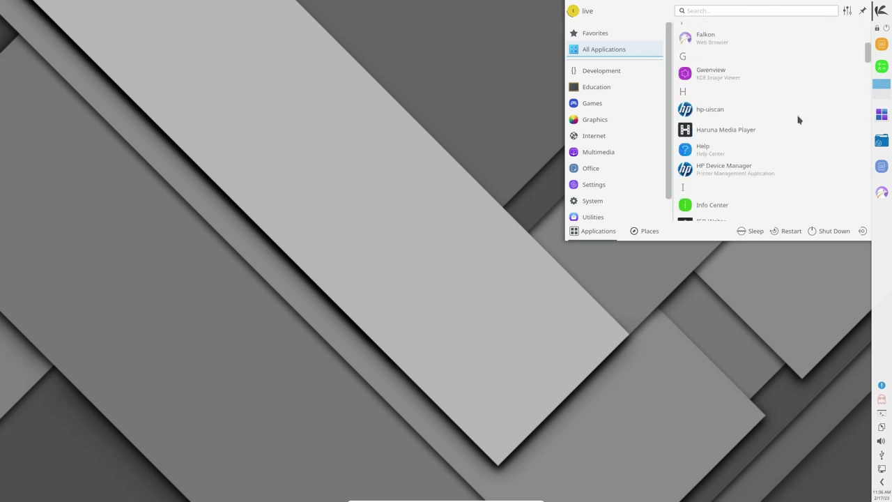
{"action": "scroll", "coordinate": [799, 120], "scroll_direction": "down", "scroll_amount": 5}
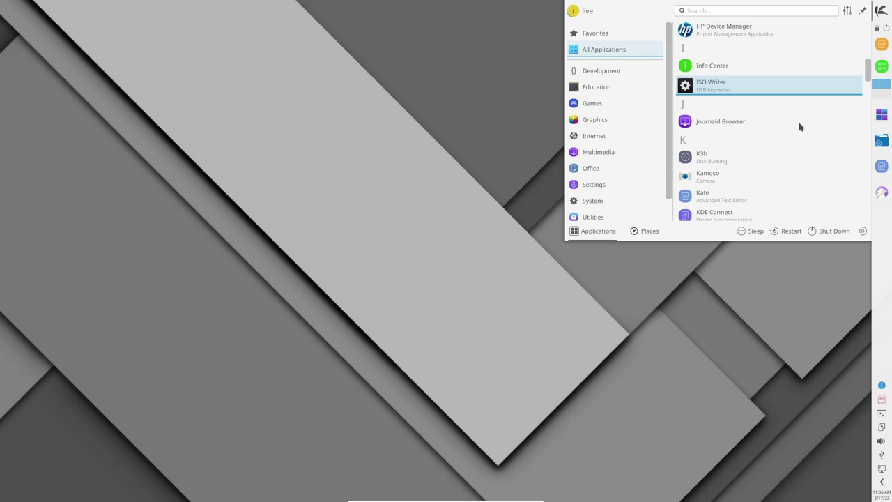
{"action": "scroll", "coordinate": [842, 125], "scroll_direction": "down", "scroll_amount": 2}
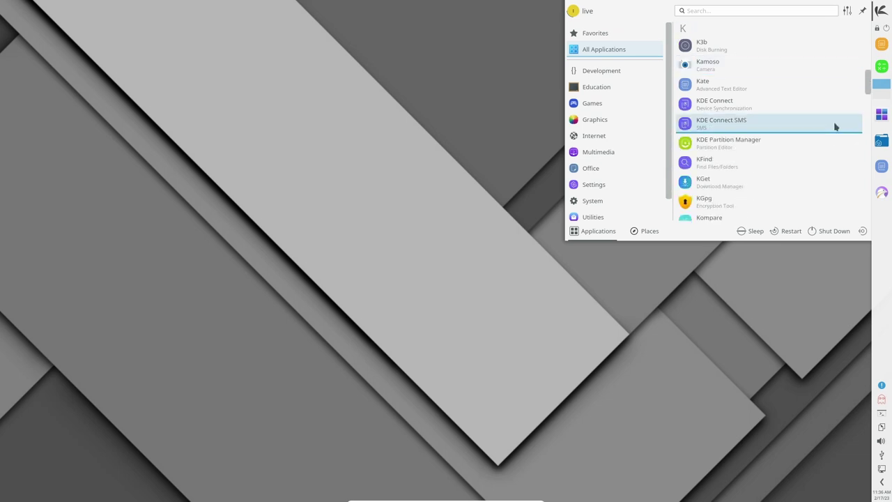
{"action": "scroll", "coordinate": [826, 129], "scroll_direction": "down", "scroll_amount": 4}
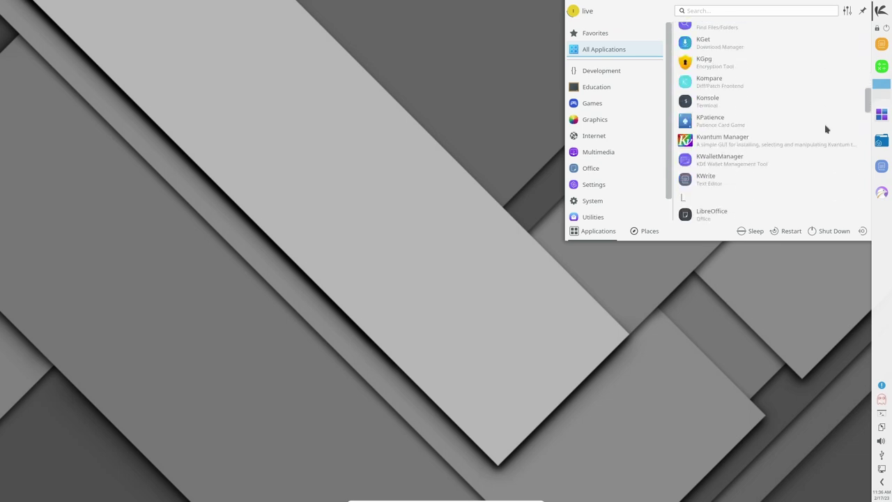
{"action": "scroll", "coordinate": [826, 129], "scroll_direction": "down", "scroll_amount": 4}
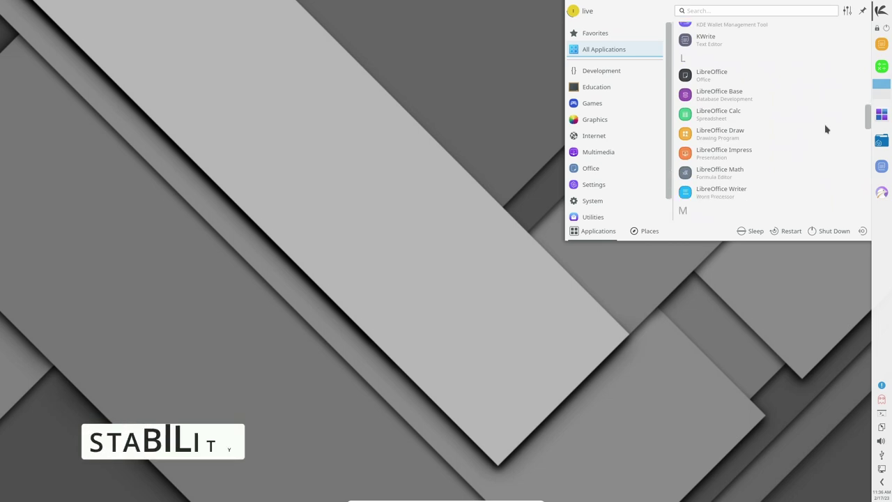
{"action": "scroll", "coordinate": [826, 129], "scroll_direction": "down", "scroll_amount": 4}
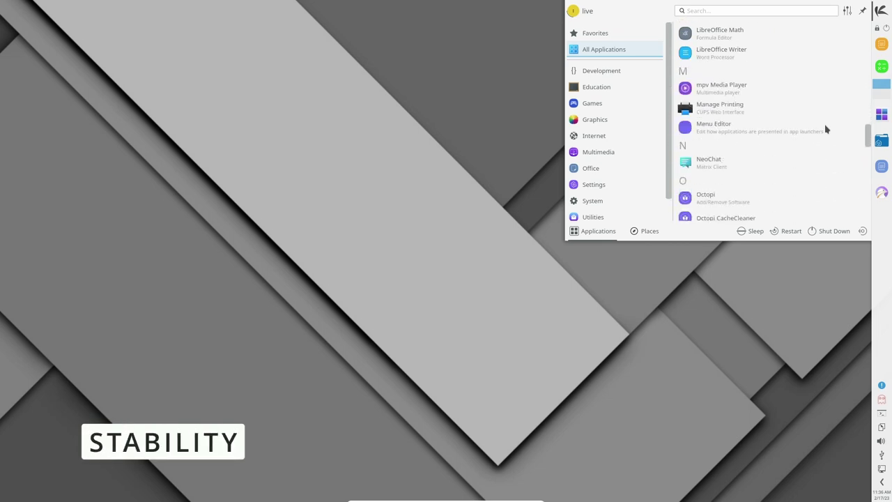
{"action": "scroll", "coordinate": [802, 125], "scroll_direction": "down", "scroll_amount": 2}
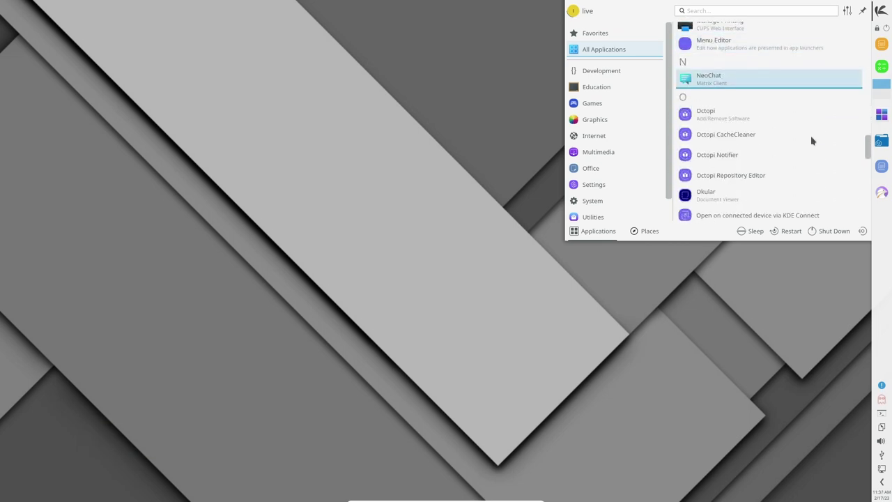
{"action": "scroll", "coordinate": [844, 143], "scroll_direction": "down", "scroll_amount": 3}
{"action": "scroll", "coordinate": [840, 143], "scroll_direction": "down", "scroll_amount": 4}
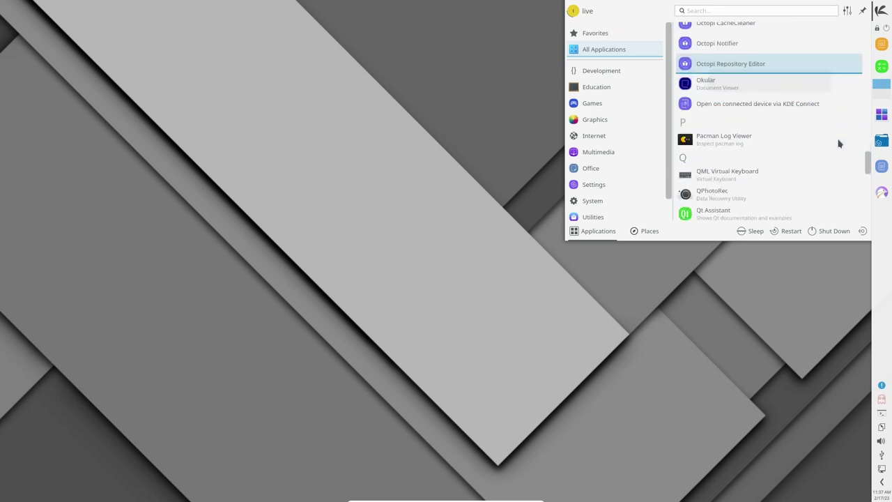
{"action": "scroll", "coordinate": [839, 143], "scroll_direction": "down", "scroll_amount": 6}
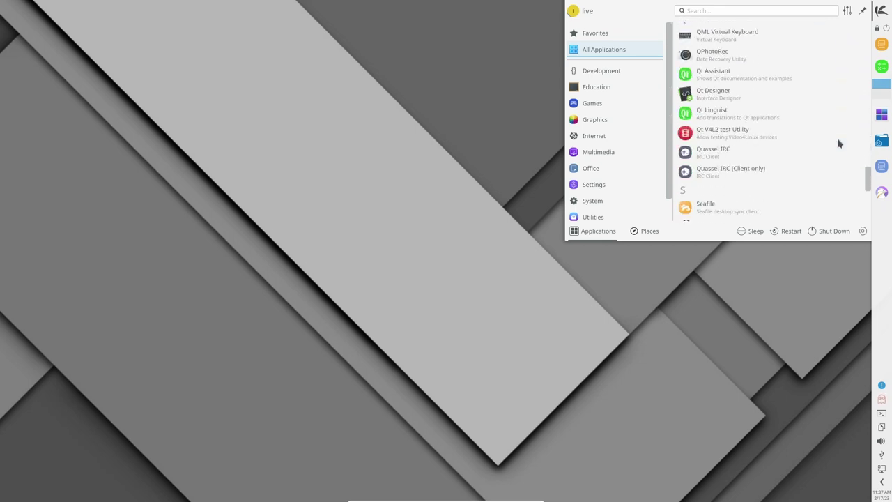
{"action": "scroll", "coordinate": [839, 143], "scroll_direction": "down", "scroll_amount": 3}
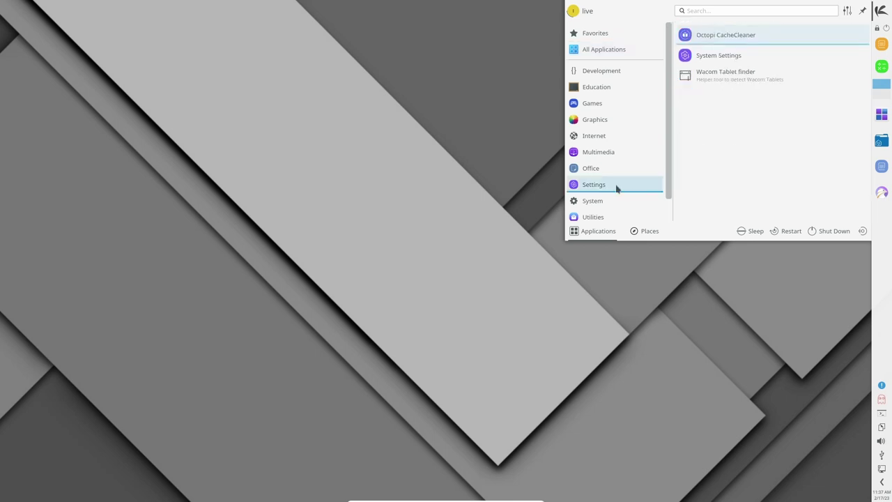
Step: Apply the MidnaDark global theme from the Appearance section of System Settings
{"action": "left_click", "coordinate": [723, 59]}
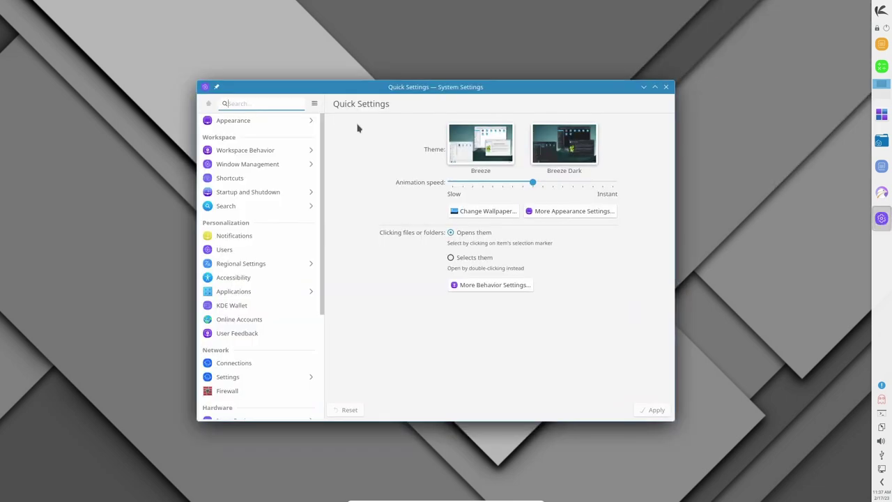
{"action": "left_click", "coordinate": [249, 122]}
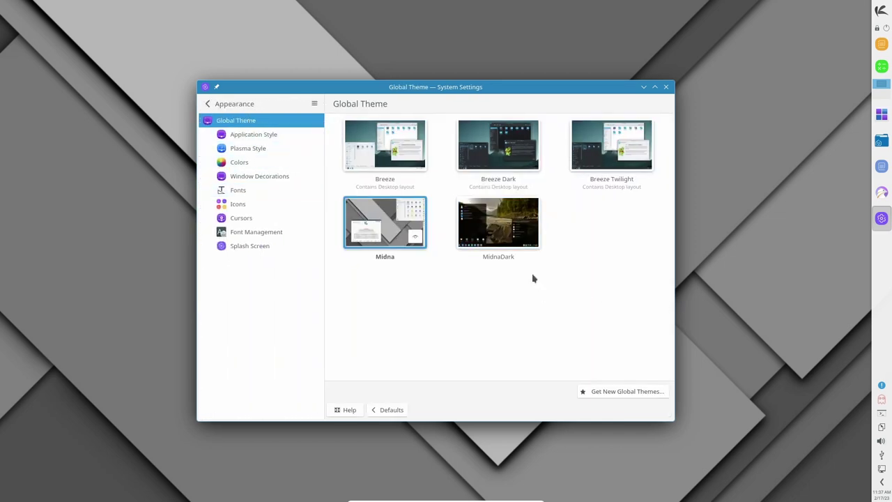
{"action": "left_click", "coordinate": [498, 237]}
{"action": "left_click", "coordinate": [566, 288]}
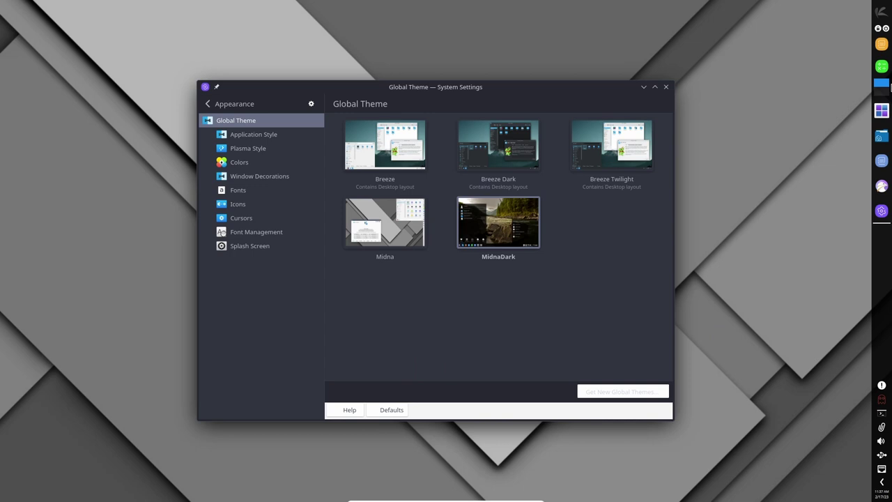
Step: Open Dolphin to preview the dark theme, maximizing and then restoring its window
{"action": "left_click", "coordinate": [881, 137]}
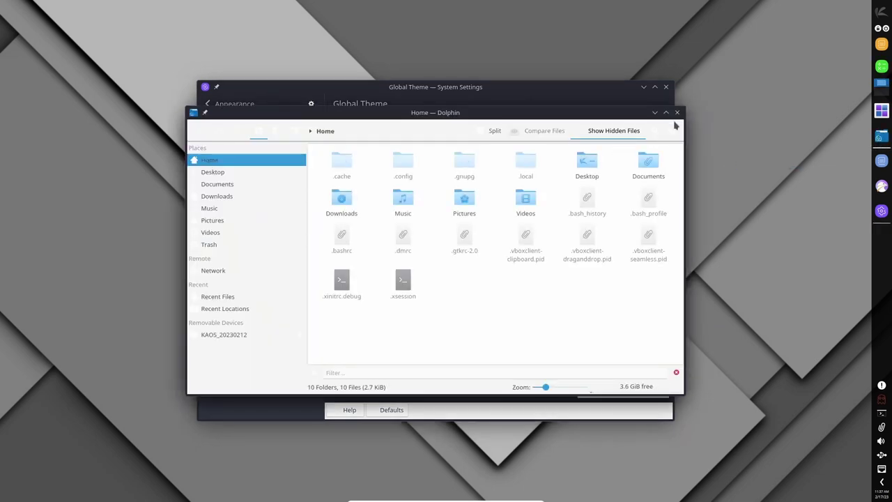
{"action": "left_click", "coordinate": [666, 112]}
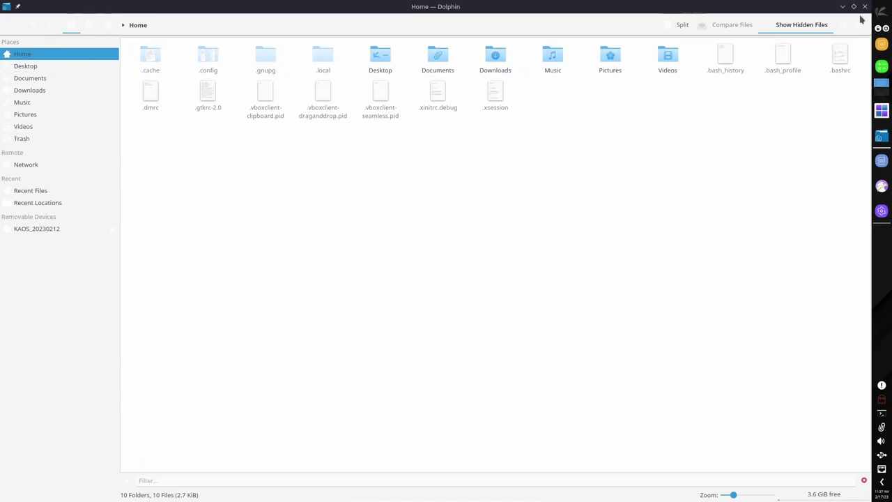
{"action": "left_click", "coordinate": [854, 7]}
Step: Close Dolphin and review the Application Style, Plasma Style, Colors, Window Decorations, Fonts, Icons and Cursors pages
{"action": "left_click", "coordinate": [677, 112]}
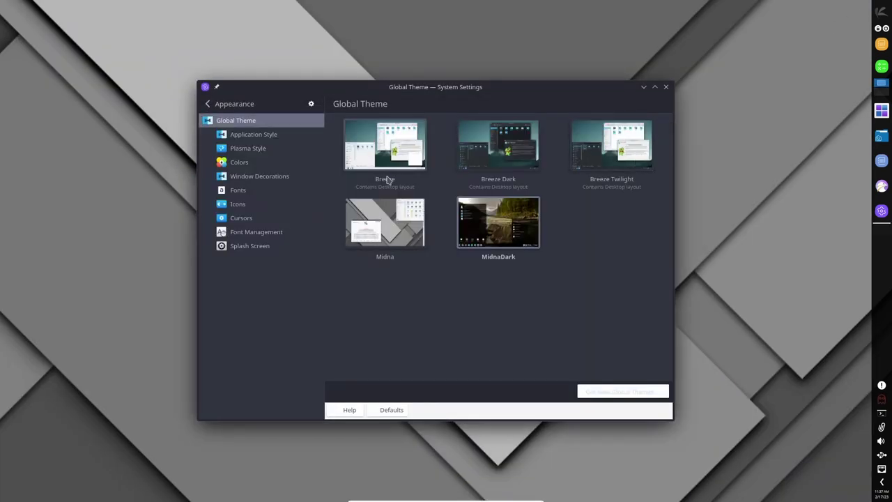
{"action": "left_click", "coordinate": [258, 139]}
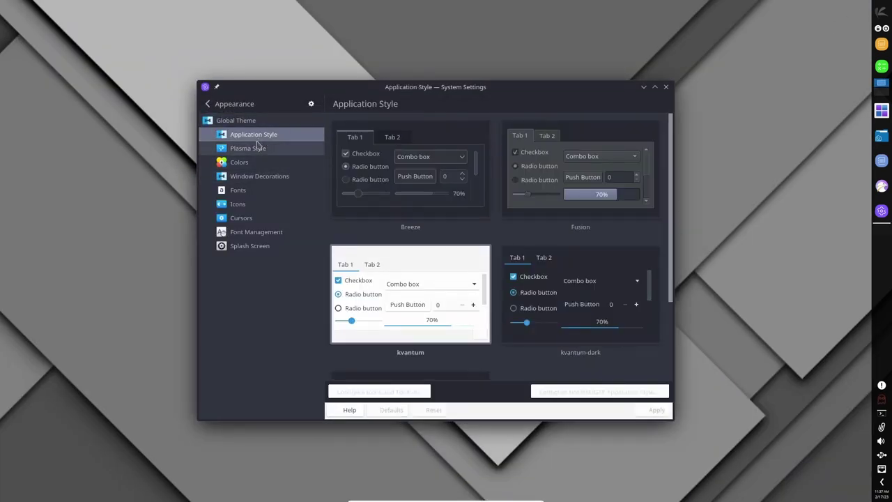
{"action": "left_click", "coordinate": [252, 150]}
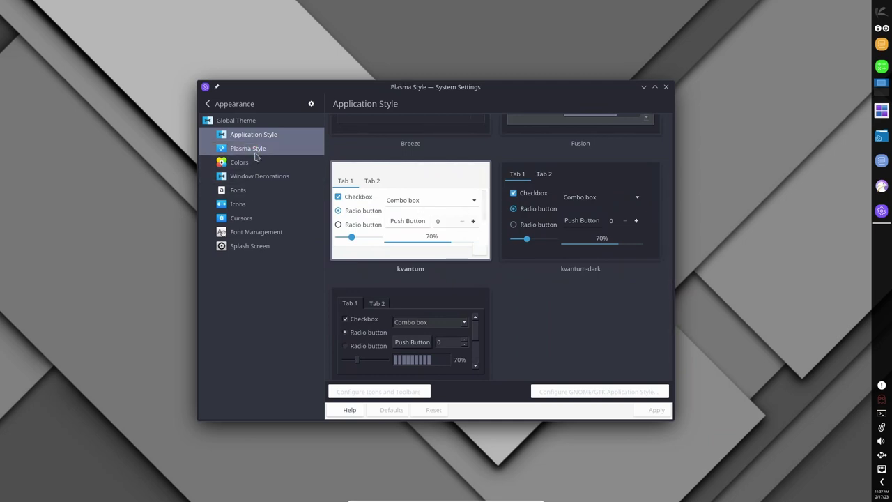
{"action": "left_click", "coordinate": [244, 163]}
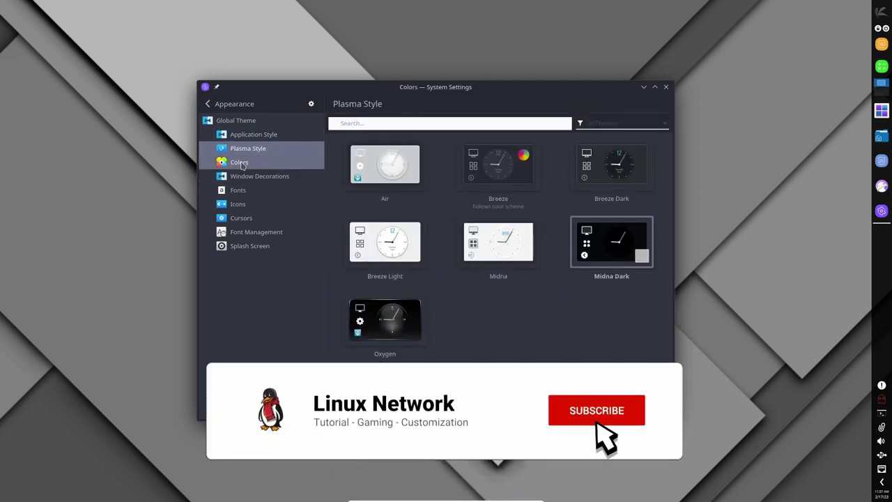
{"action": "left_click", "coordinate": [249, 180]}
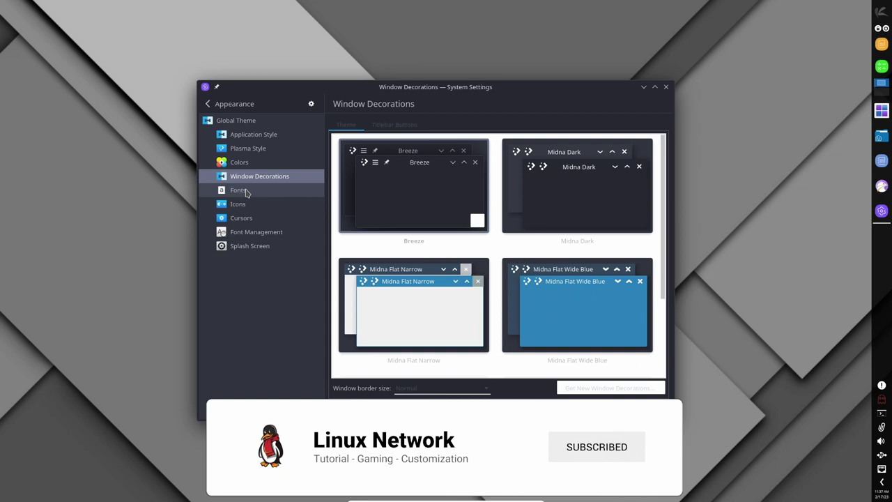
{"action": "left_click", "coordinate": [239, 190]}
{"action": "left_click", "coordinate": [244, 207]}
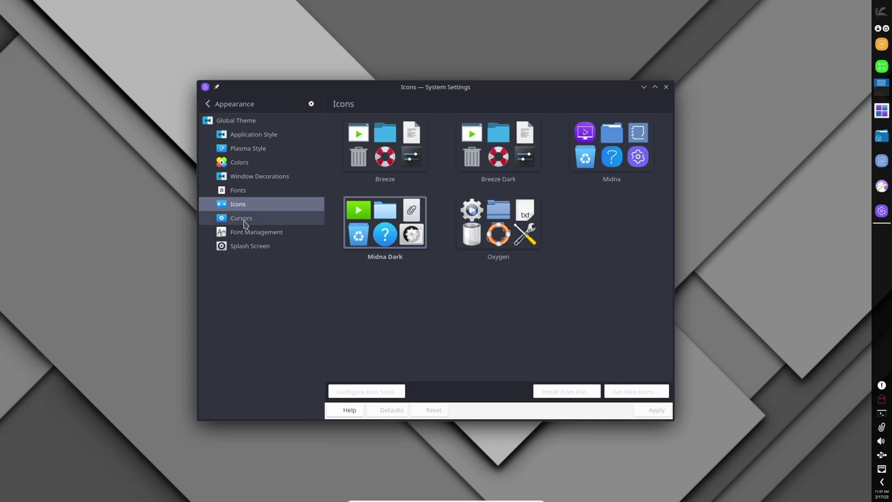
{"action": "left_click", "coordinate": [244, 220]}
{"action": "left_click", "coordinate": [208, 103]}
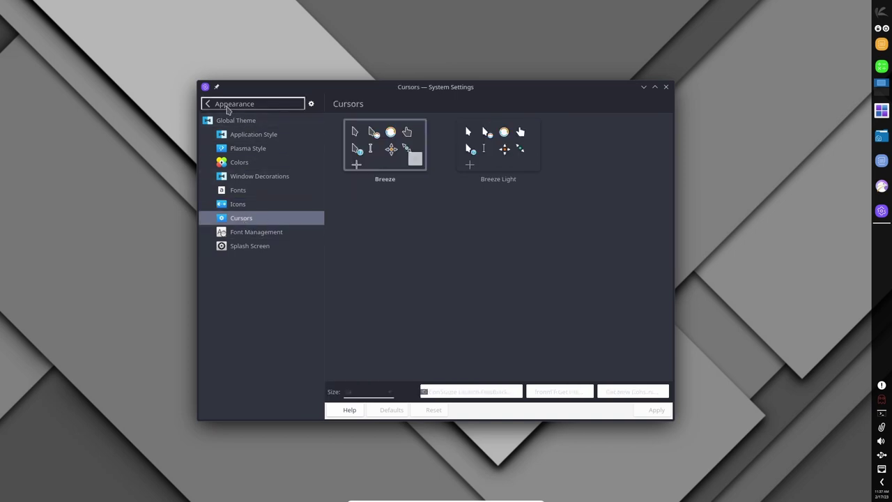
Step: Browse the Workspace Behavior pages: Desktop Effects, Screen Edges, Touch Gestures, Screen Locking, Virtual Desktops, Activities, Recent Files
{"action": "left_click", "coordinate": [234, 151]}
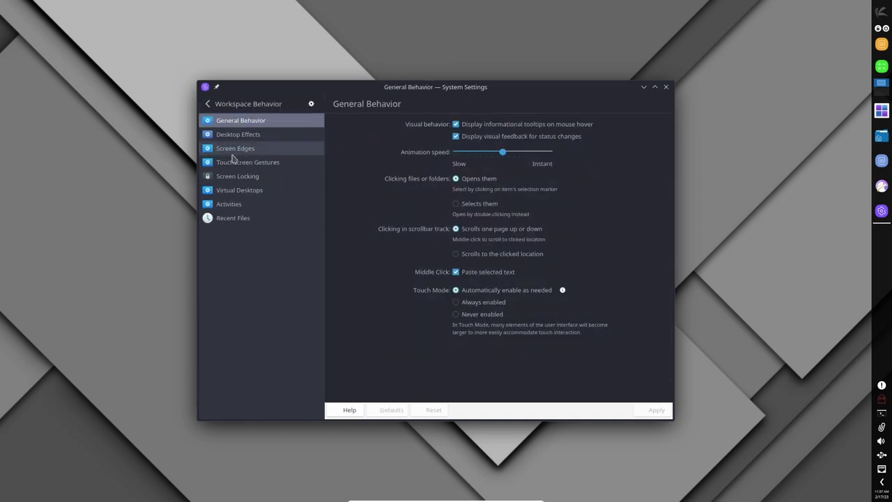
{"action": "left_click", "coordinate": [241, 138]}
{"action": "left_click", "coordinate": [251, 149]}
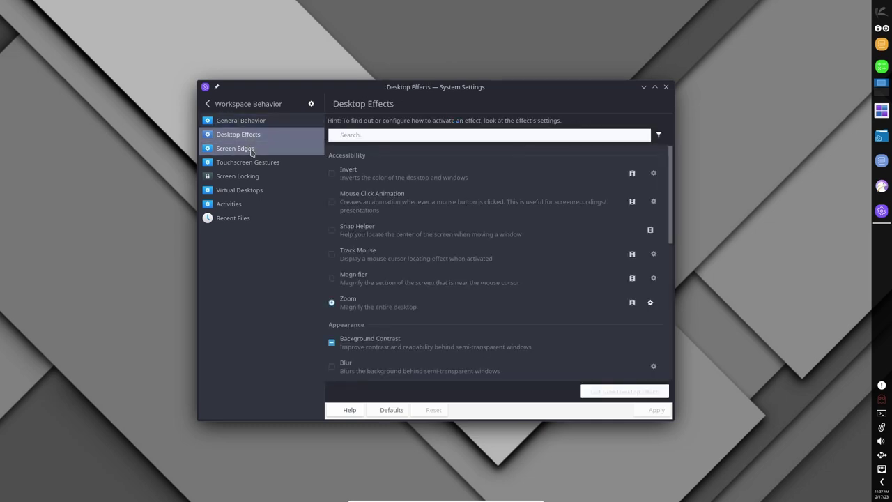
{"action": "left_click", "coordinate": [250, 163]}
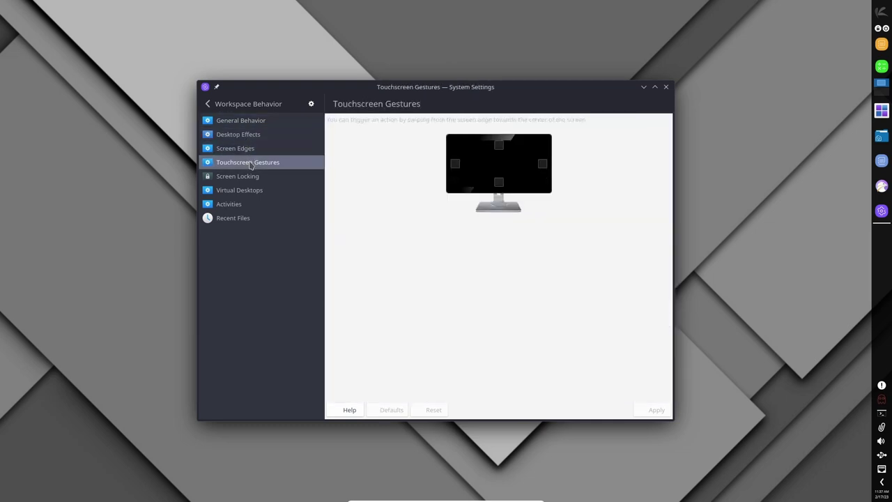
{"action": "left_click", "coordinate": [248, 176]}
{"action": "left_click", "coordinate": [241, 193]}
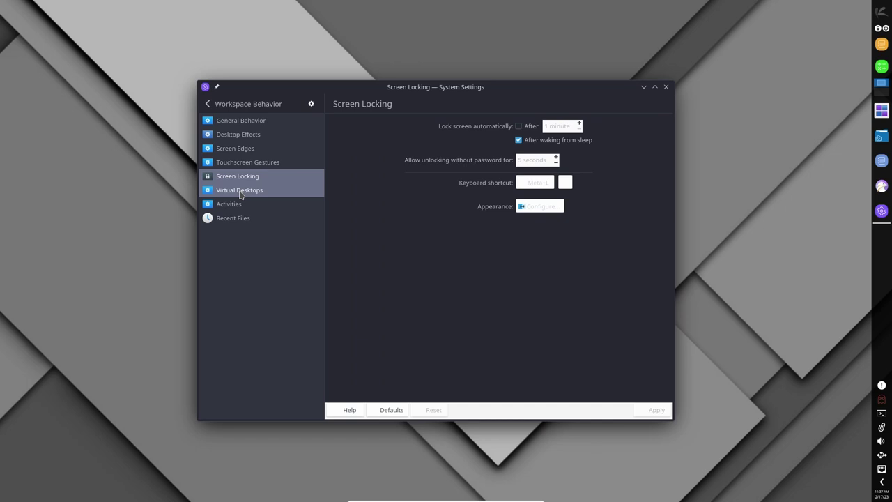
{"action": "left_click", "coordinate": [229, 206]}
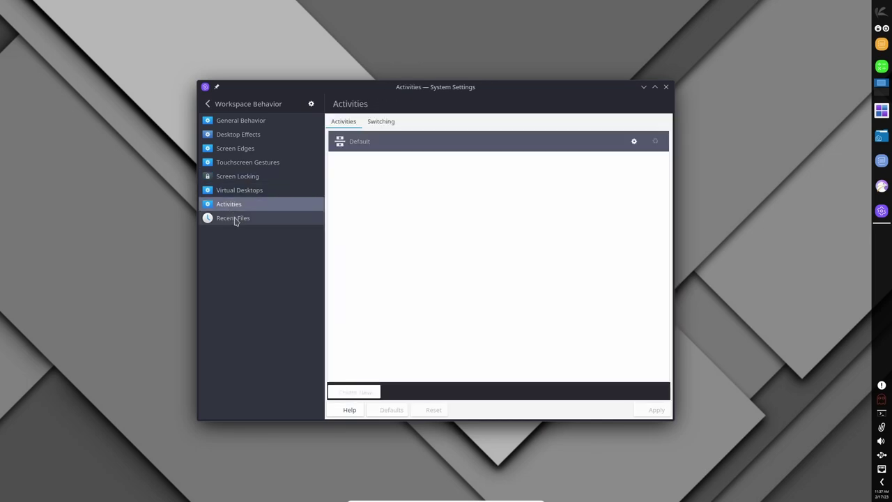
{"action": "left_click", "coordinate": [236, 218]}
{"action": "left_click", "coordinate": [207, 103]}
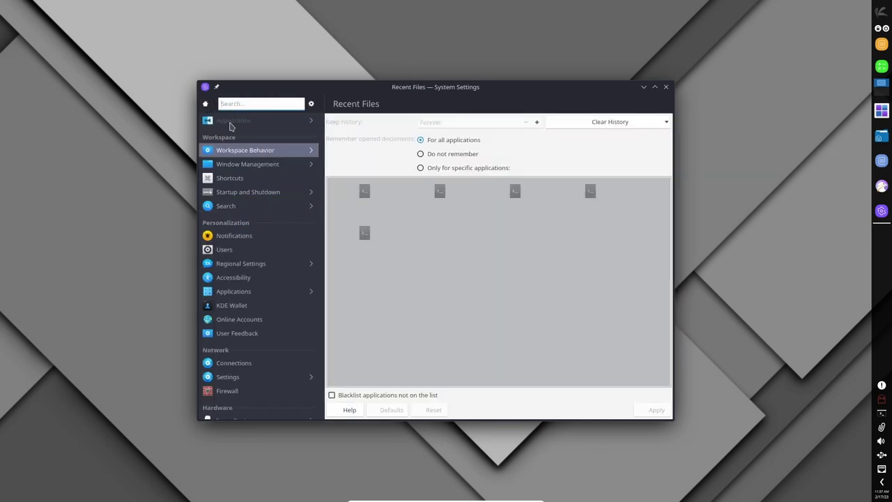
Step: Browse the Window Management Task Switcher and Window Rules pages, then return to the main list
{"action": "left_click", "coordinate": [251, 167]}
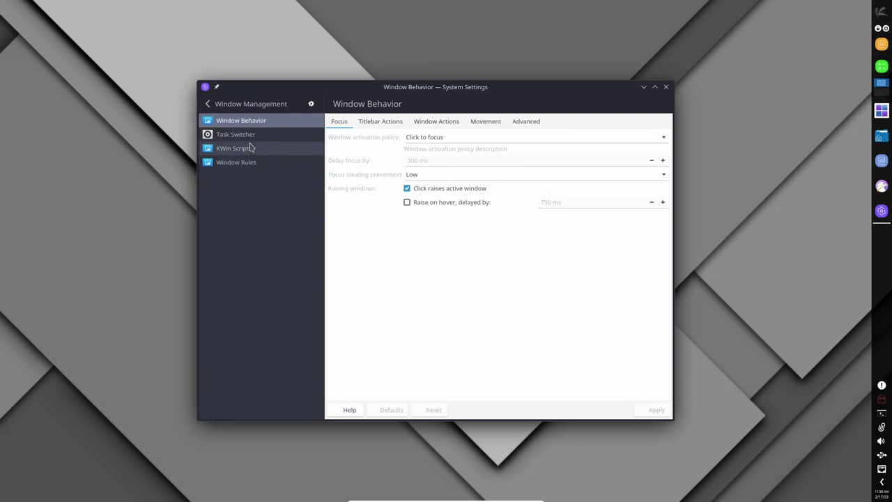
{"action": "key", "text": "Down"}
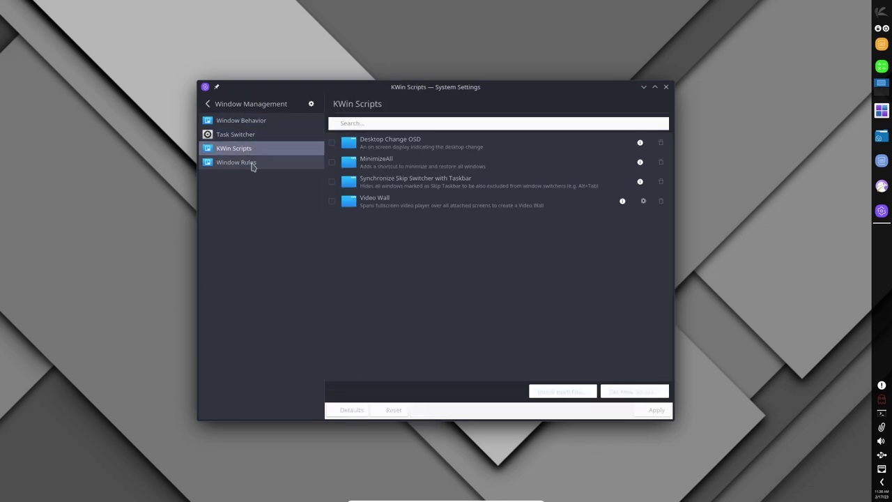
{"action": "left_click", "coordinate": [254, 164]}
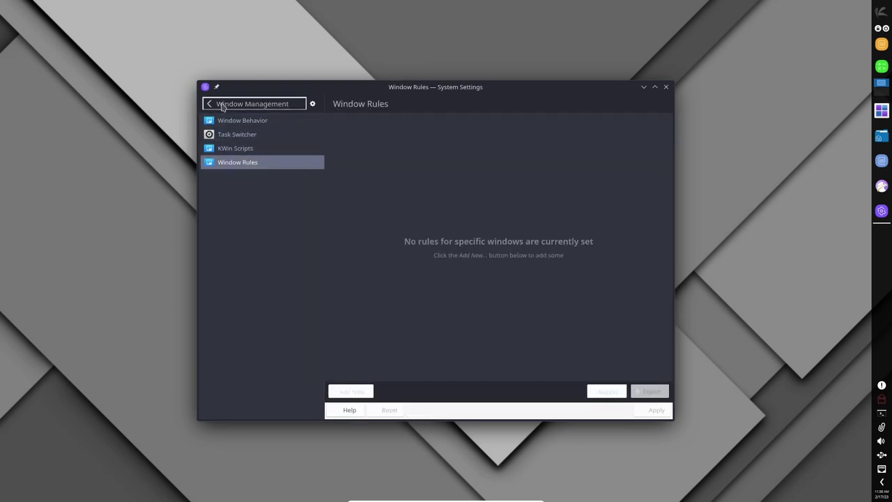
{"action": "left_click", "coordinate": [218, 103]}
Step: View Shortcuts, then the Login Screen, Autostart, Background Services, Desktop Session and GRUB2 Bootloader pages
{"action": "left_click", "coordinate": [241, 183]}
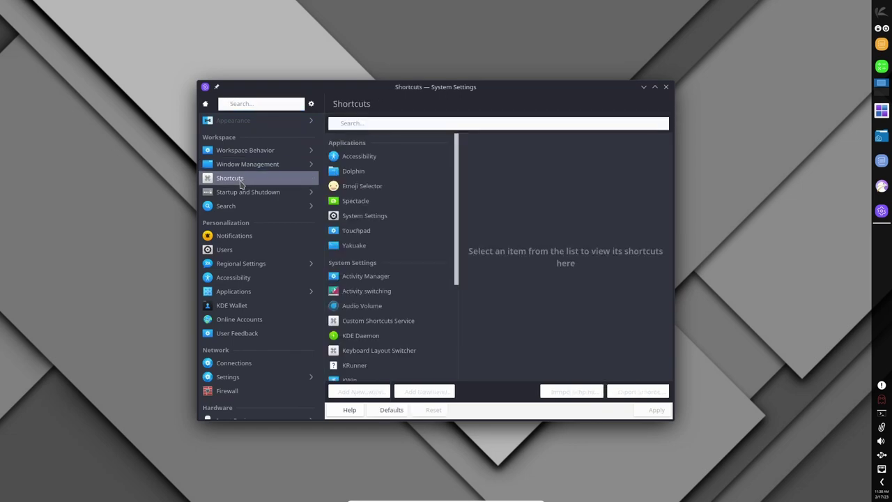
{"action": "left_click", "coordinate": [242, 193]}
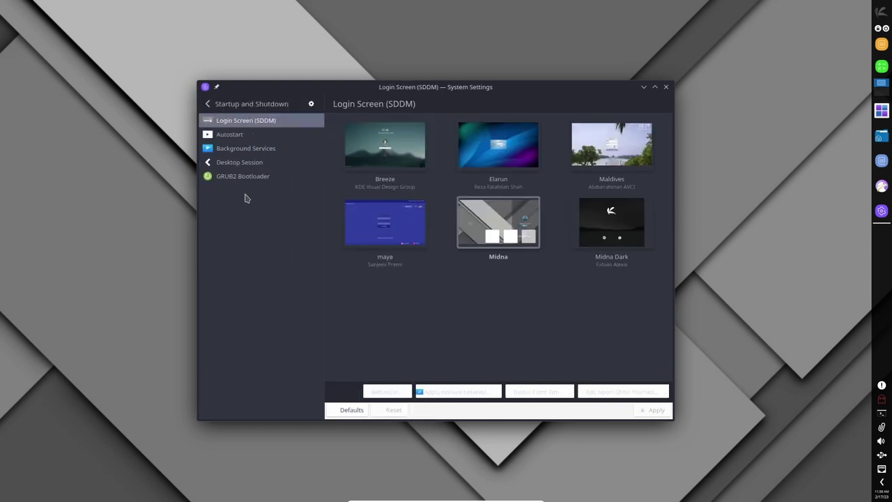
{"action": "left_click", "coordinate": [249, 137]}
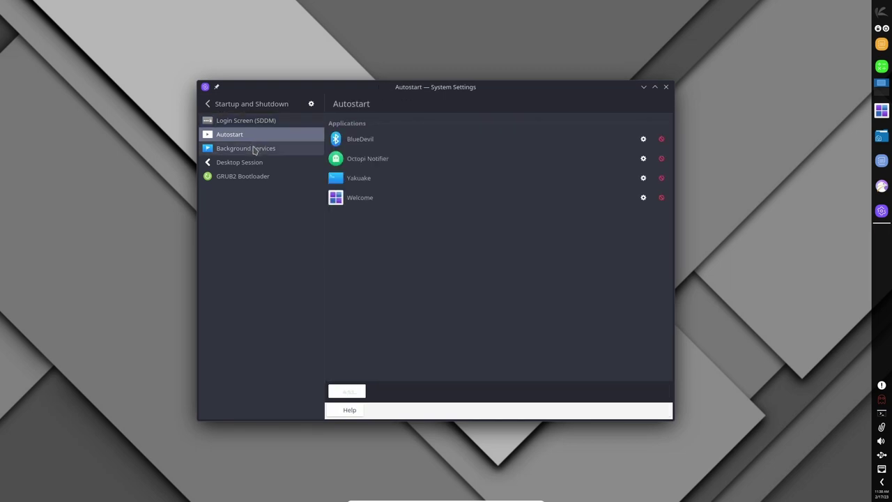
{"action": "left_click", "coordinate": [254, 149]}
{"action": "left_click", "coordinate": [244, 163]}
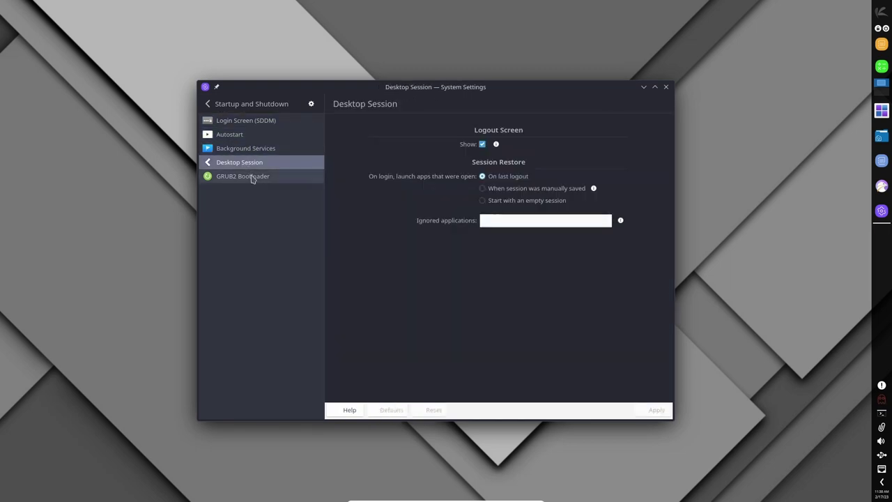
{"action": "left_click", "coordinate": [252, 179]}
{"action": "left_click", "coordinate": [209, 104]}
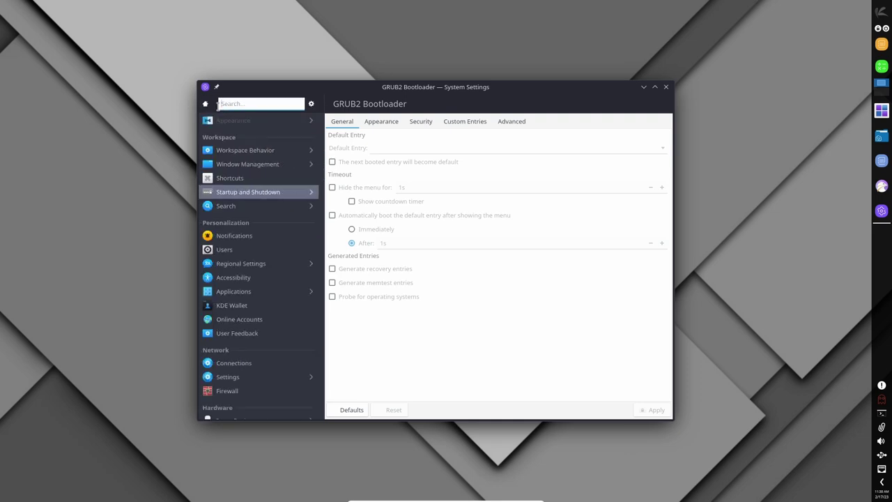
Step: View the Notifications and Users pages, then the Regional Settings spell check and date and time pages
{"action": "left_click", "coordinate": [242, 238]}
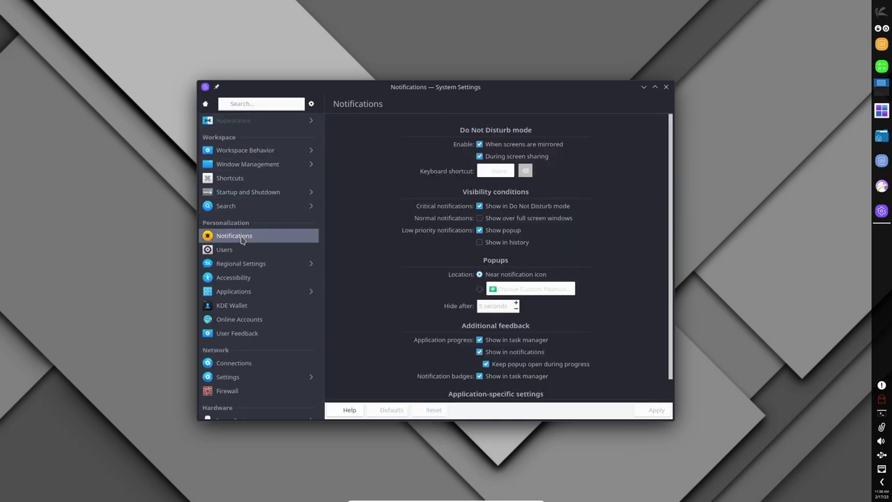
{"action": "left_click", "coordinate": [237, 250]}
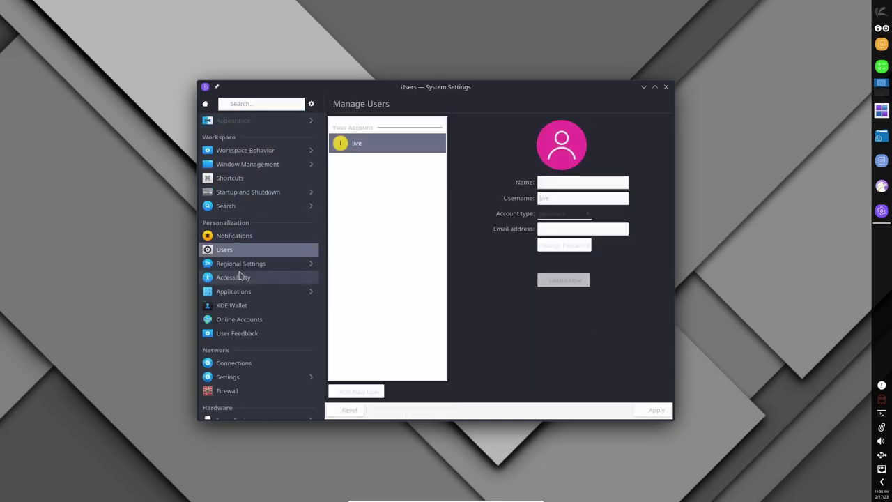
{"action": "left_click", "coordinate": [241, 266]}
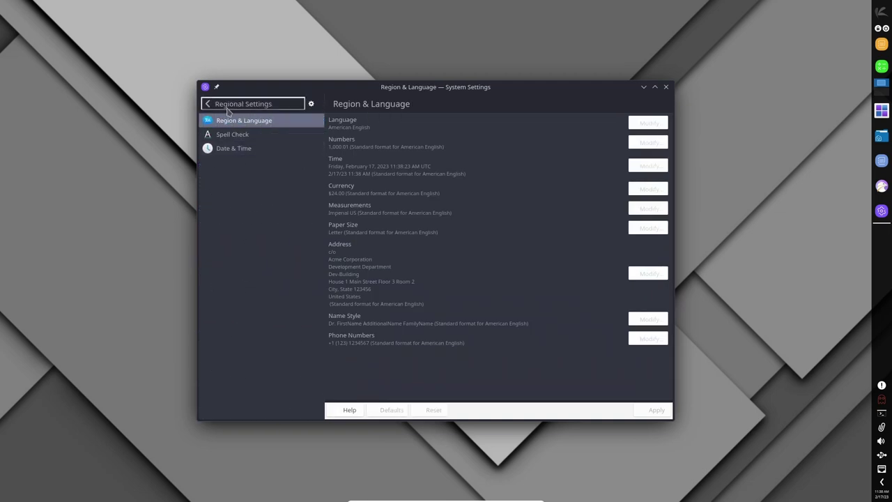
{"action": "left_click", "coordinate": [232, 135]}
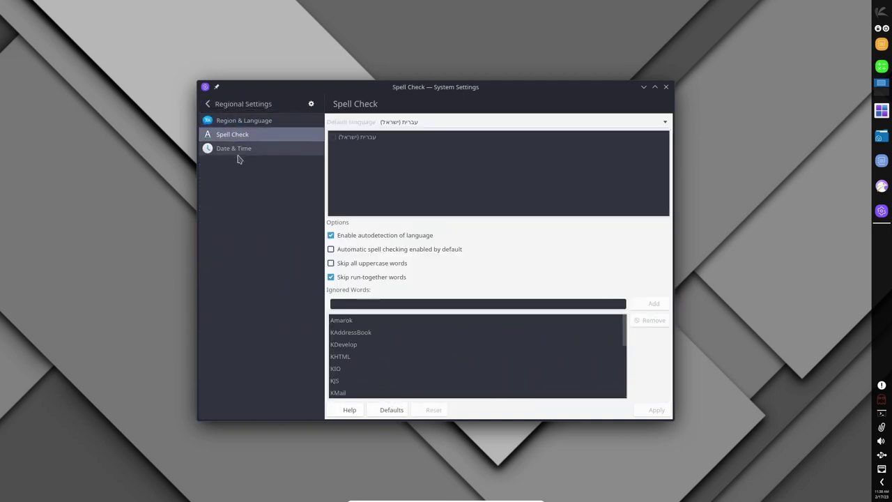
{"action": "left_click", "coordinate": [237, 149]}
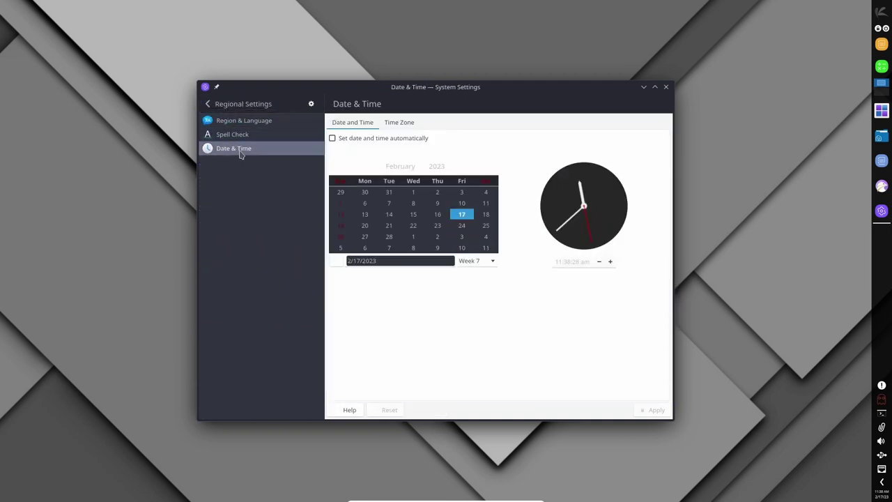
{"action": "left_click", "coordinate": [209, 104]}
{"action": "scroll", "coordinate": [285, 241], "scroll_direction": "down", "scroll_amount": 2}
Step: View Accessibility, then the Applications pages for default locations, default applications and legacy X11 support
{"action": "left_click", "coordinate": [255, 221]}
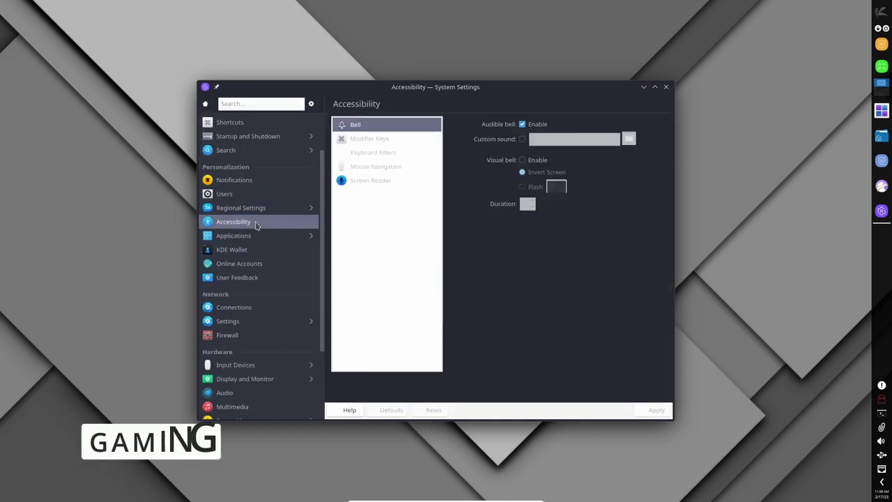
{"action": "left_click", "coordinate": [258, 238]}
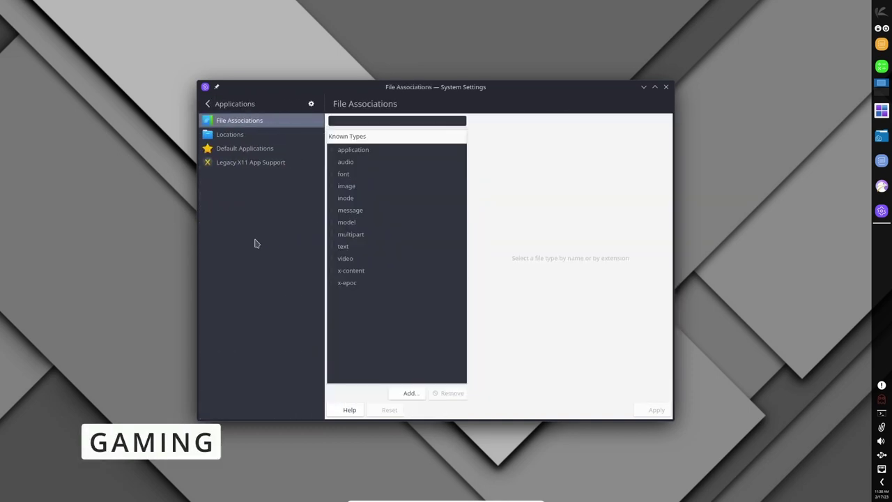
{"action": "left_click", "coordinate": [246, 149]}
{"action": "left_click", "coordinate": [237, 134]}
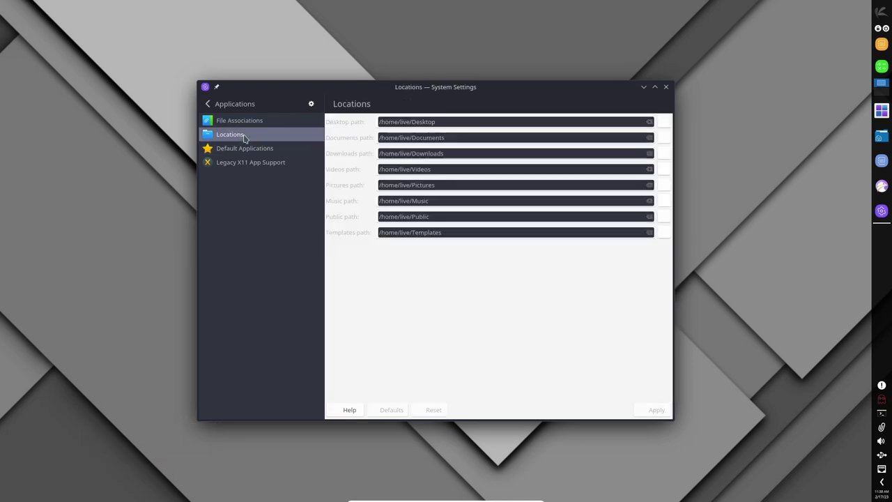
{"action": "left_click", "coordinate": [253, 150]}
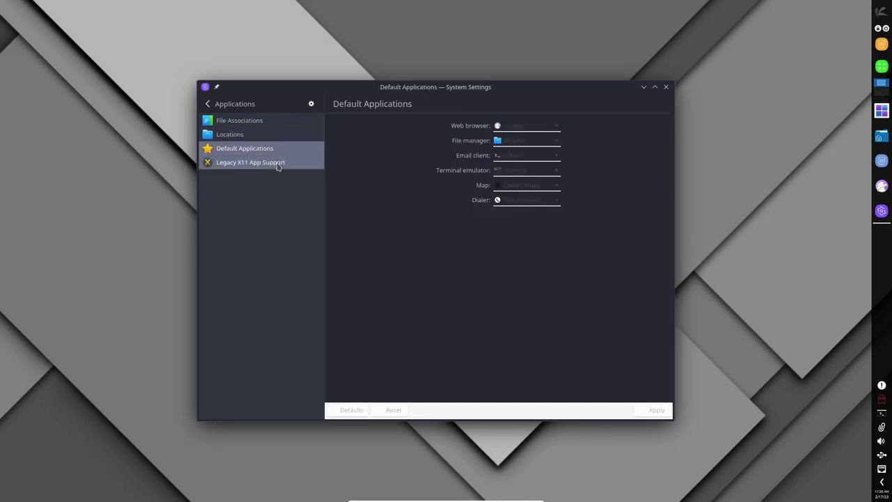
{"action": "left_click", "coordinate": [278, 164]}
{"action": "left_click", "coordinate": [222, 104]}
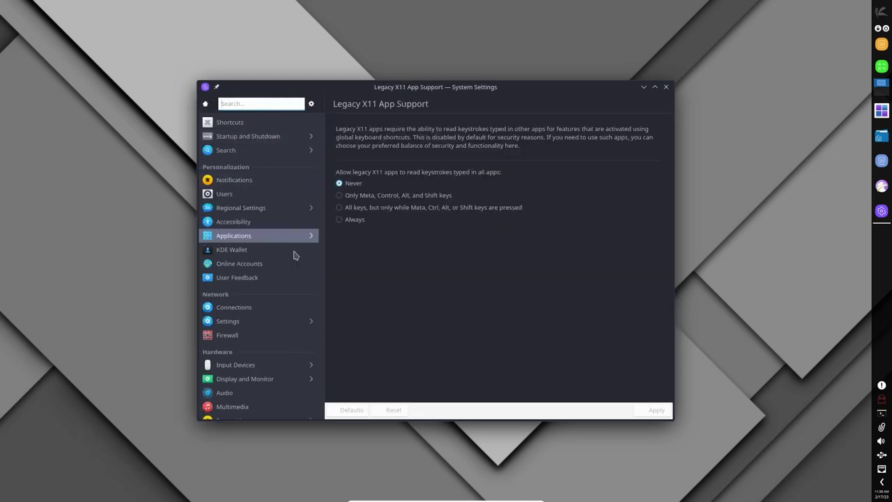
Step: View the KDE Wallet, Online Accounts and User Feedback pages
{"action": "left_click", "coordinate": [246, 251]}
{"action": "left_click", "coordinate": [255, 265]}
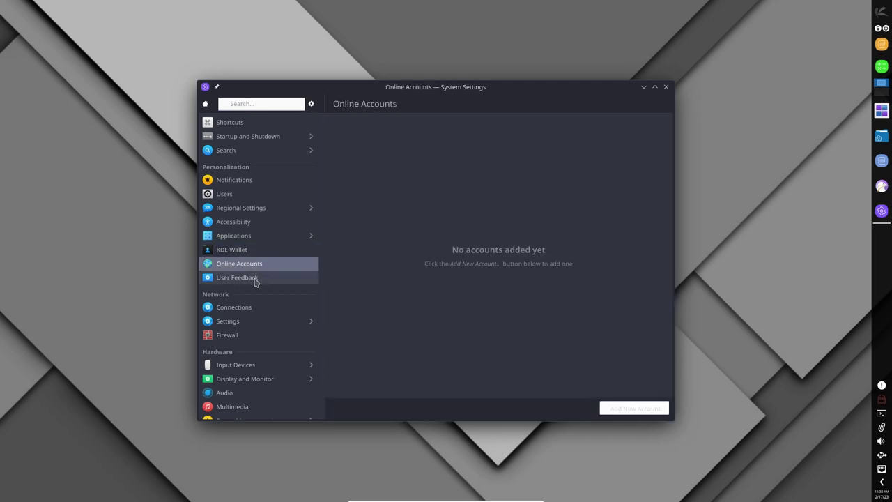
{"action": "left_click", "coordinate": [259, 281]}
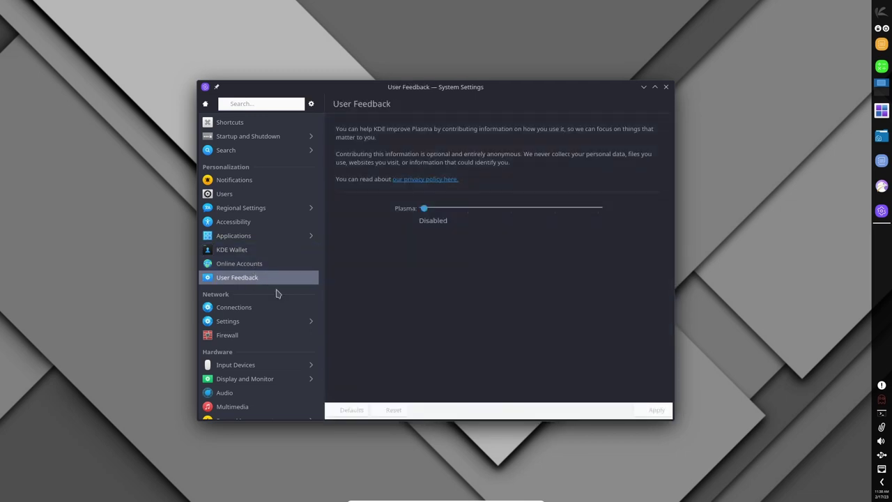
Step: Browse the Connections and Network Settings pages, then Firewall, dismissing its authentication request
{"action": "left_click", "coordinate": [245, 308]}
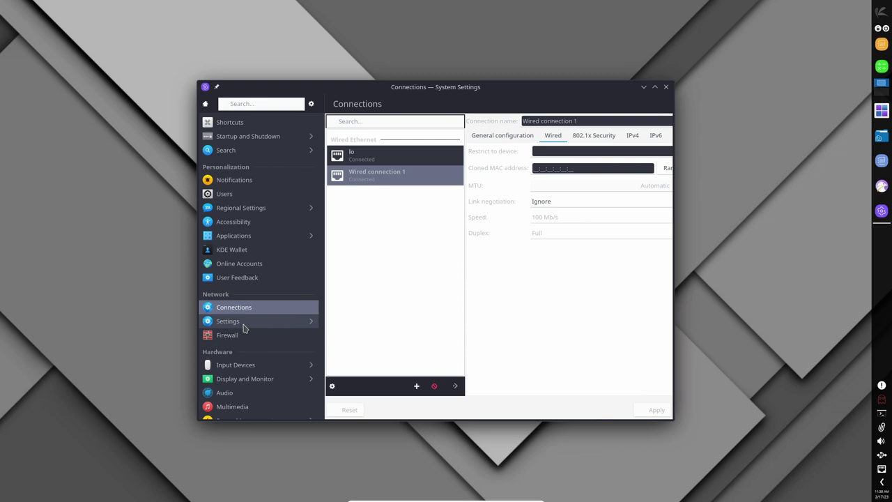
{"action": "left_click", "coordinate": [244, 323]}
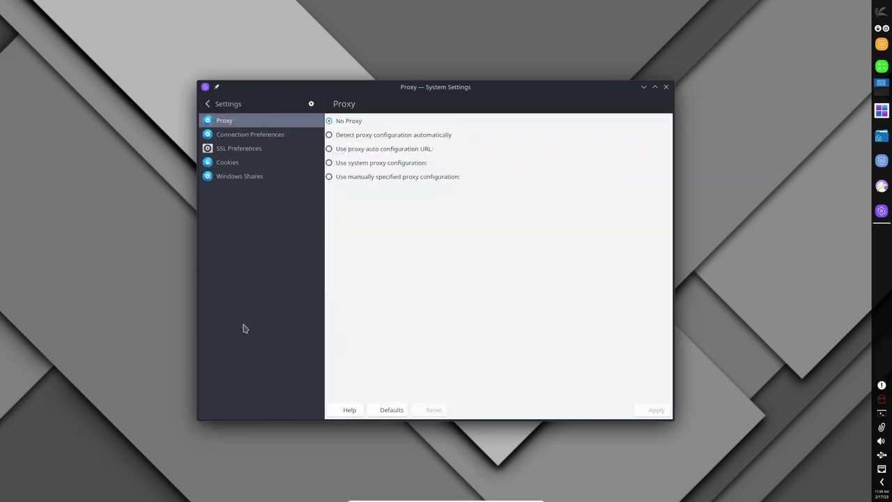
{"action": "left_click", "coordinate": [259, 134]}
{"action": "left_click", "coordinate": [256, 151]}
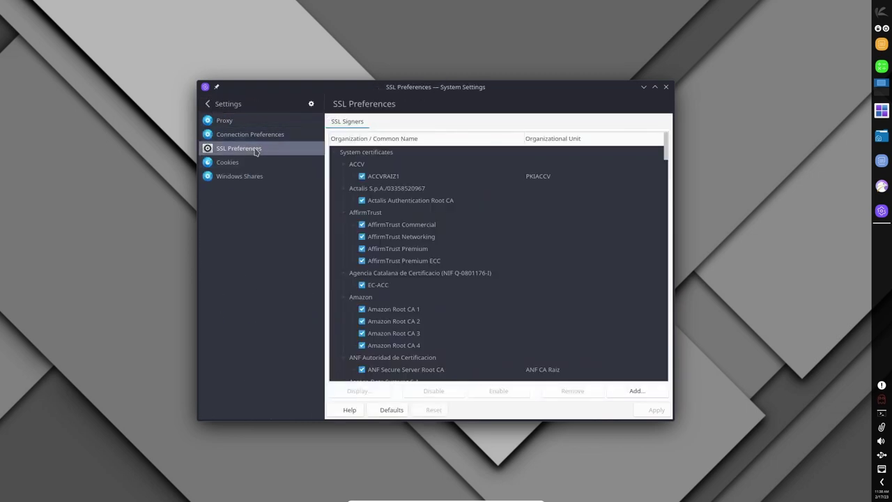
{"action": "left_click", "coordinate": [244, 163]}
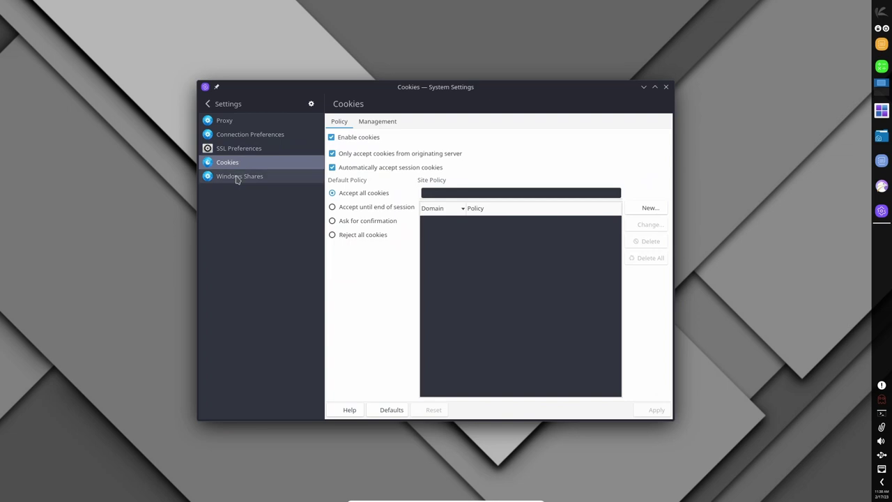
{"action": "left_click", "coordinate": [237, 178]}
{"action": "left_click", "coordinate": [209, 104]}
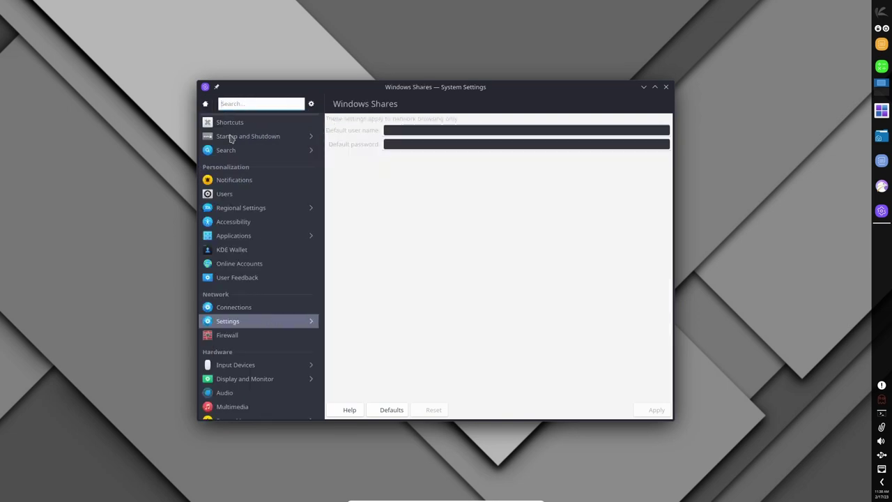
{"action": "scroll", "coordinate": [256, 289], "scroll_direction": "down", "scroll_amount": 1}
{"action": "left_click", "coordinate": [232, 282]}
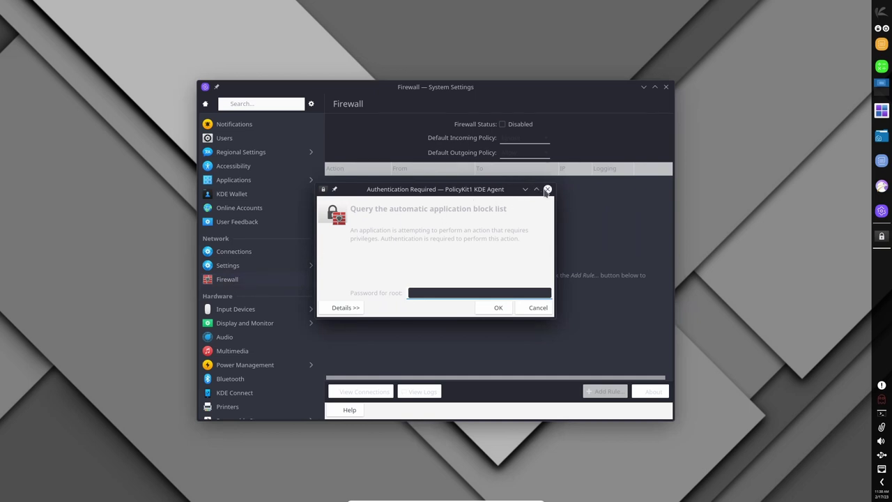
{"action": "left_click", "coordinate": [548, 190]}
Step: Browse the Input Devices pages: mouse, game controller, tablets, touchpad and touchscreen
{"action": "scroll", "coordinate": [272, 287], "scroll_direction": "down", "scroll_amount": 1}
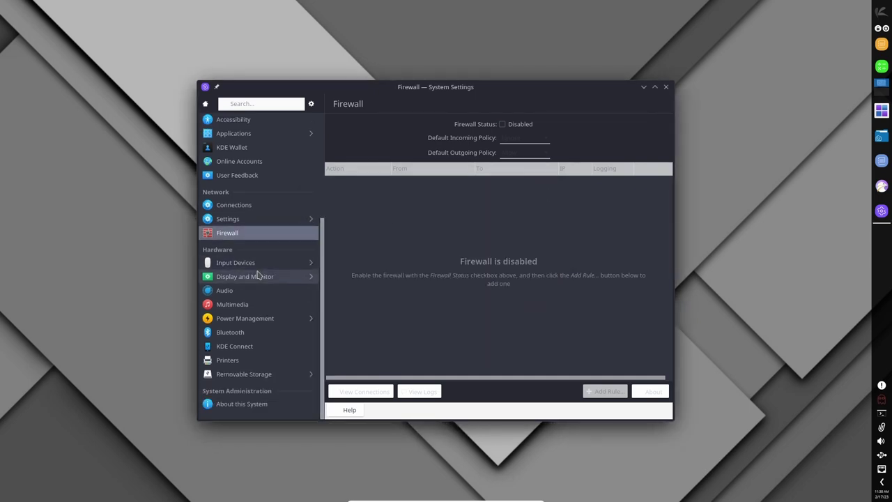
{"action": "left_click", "coordinate": [258, 264]}
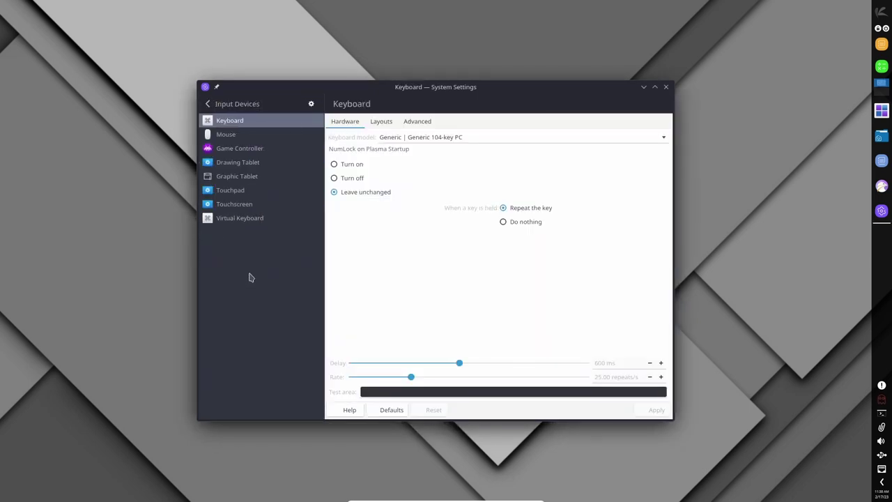
{"action": "left_click", "coordinate": [244, 137]}
{"action": "left_click", "coordinate": [246, 147]}
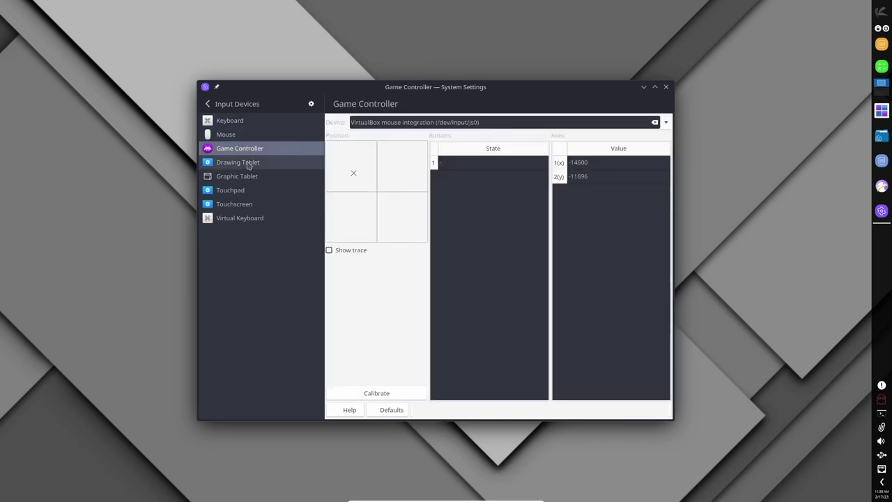
{"action": "left_click", "coordinate": [247, 163]}
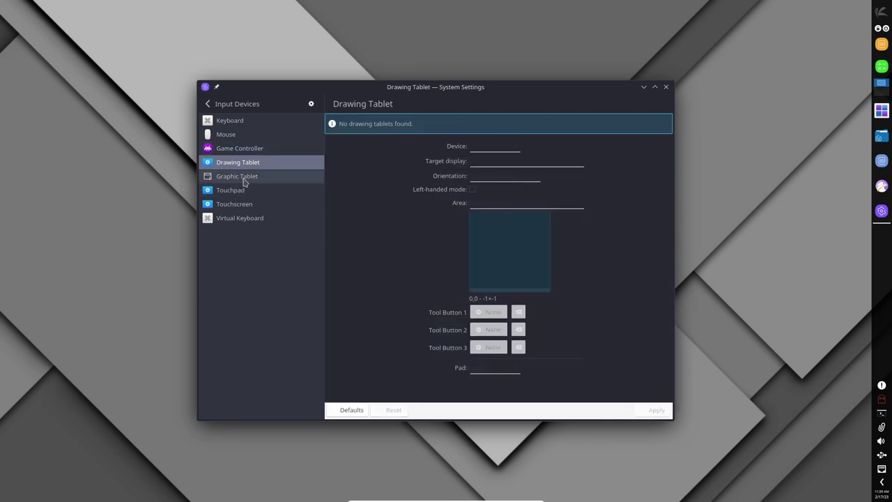
{"action": "left_click", "coordinate": [245, 179]}
{"action": "left_click", "coordinate": [242, 195]}
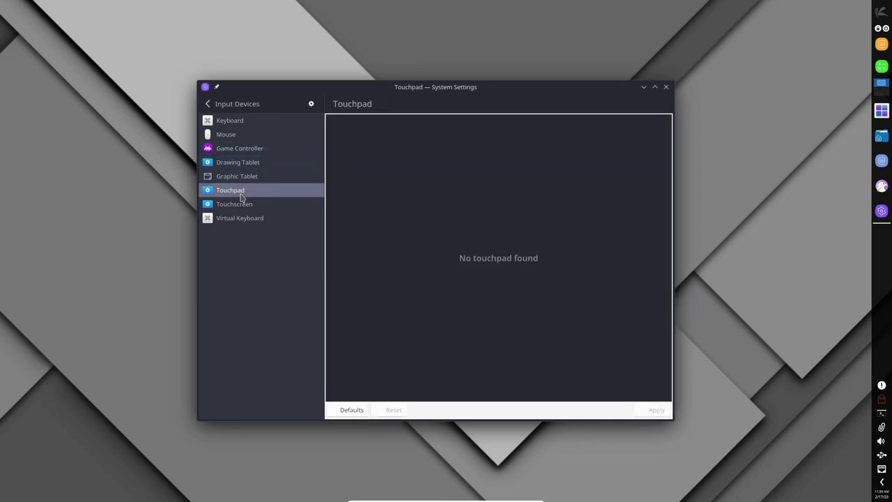
{"action": "left_click", "coordinate": [241, 205]}
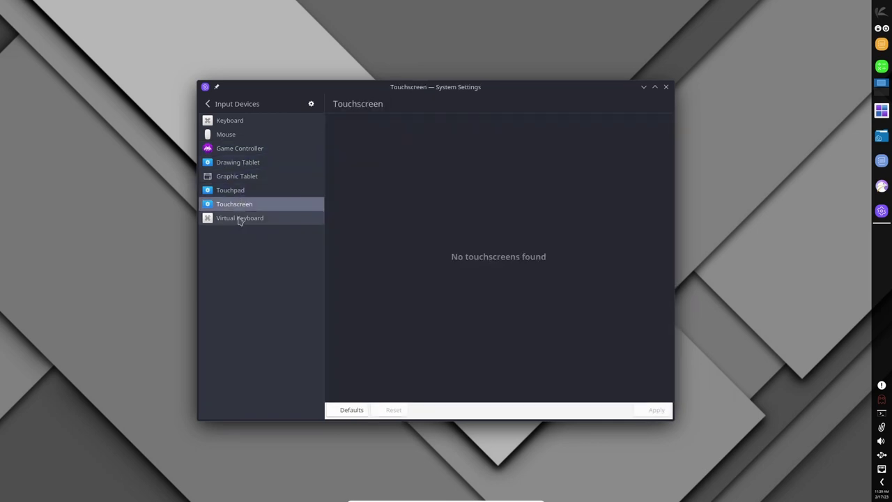
{"action": "left_click", "coordinate": [230, 104]}
Step: View the Display and Monitor, Audio, Multimedia and Power Management settings pages
{"action": "left_click", "coordinate": [259, 277]}
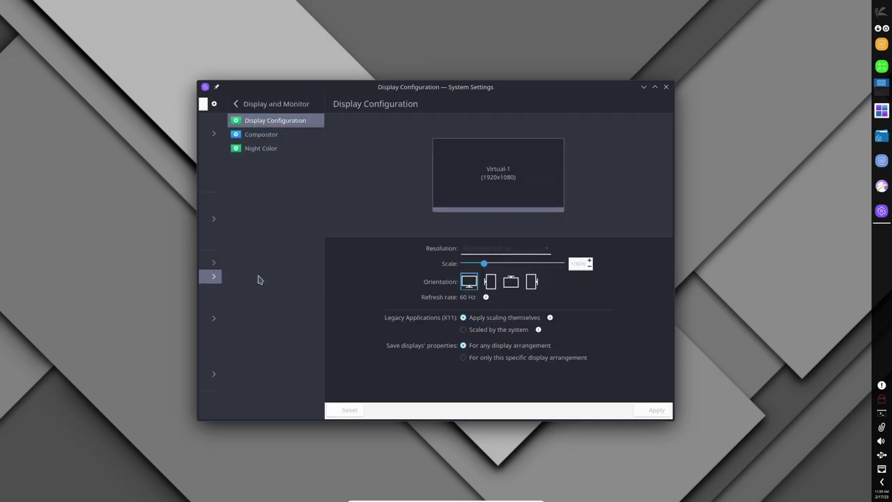
{"action": "left_click", "coordinate": [216, 106]}
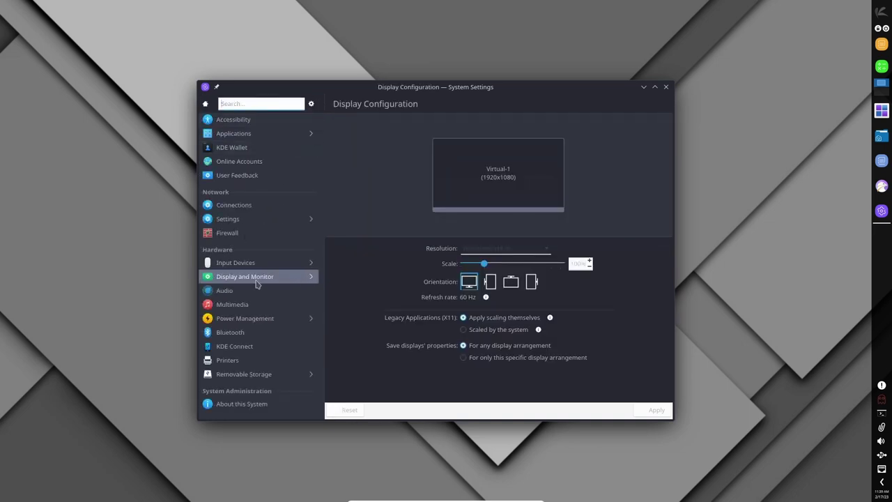
{"action": "left_click", "coordinate": [234, 291]}
{"action": "left_click", "coordinate": [237, 305]}
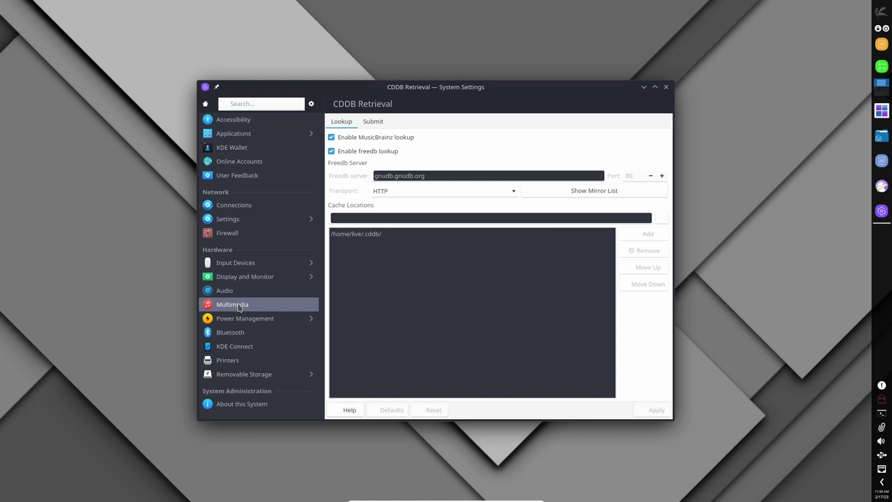
{"action": "left_click", "coordinate": [244, 319]}
{"action": "left_click", "coordinate": [208, 104]}
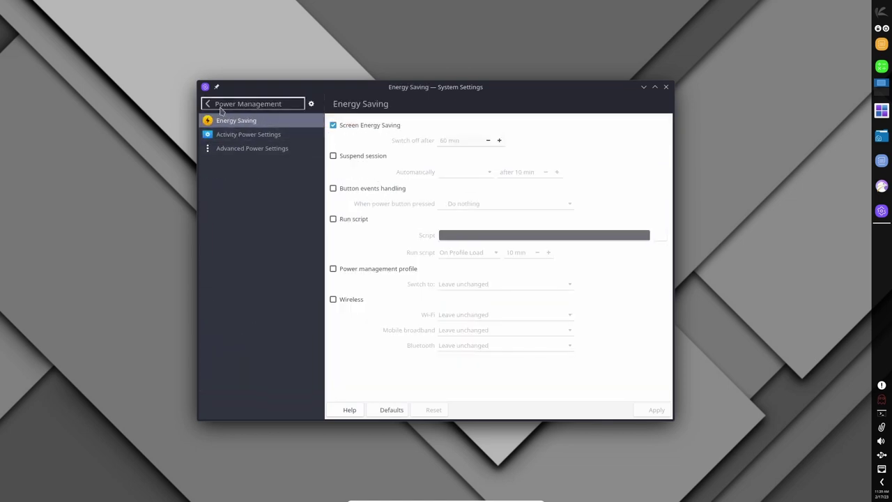
Step: View Bluetooth, KDE Connect, Printers, Removable Storage automount, then the About this System summary
{"action": "left_click", "coordinate": [233, 333]}
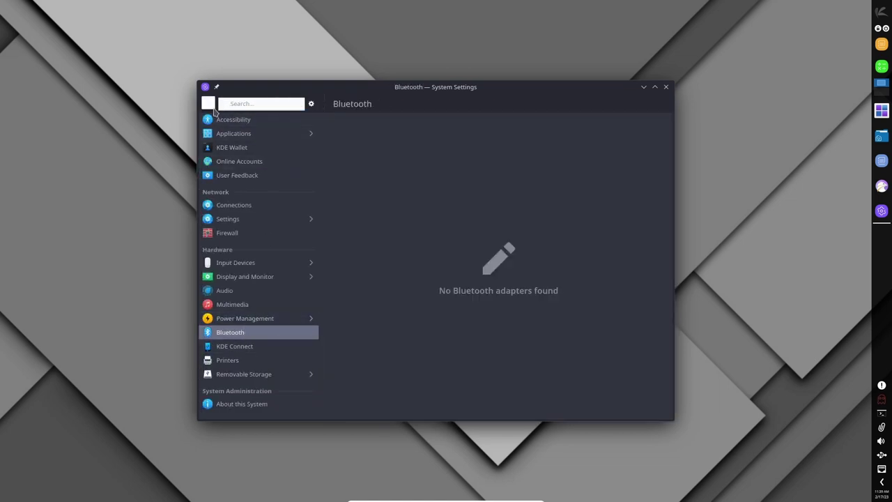
{"action": "left_click", "coordinate": [247, 347]}
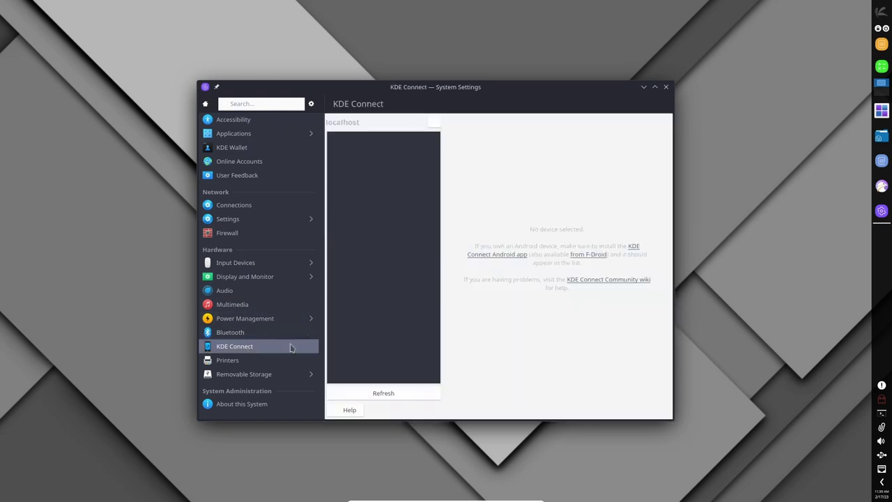
{"action": "left_click", "coordinate": [237, 363]}
{"action": "left_click", "coordinate": [253, 375]}
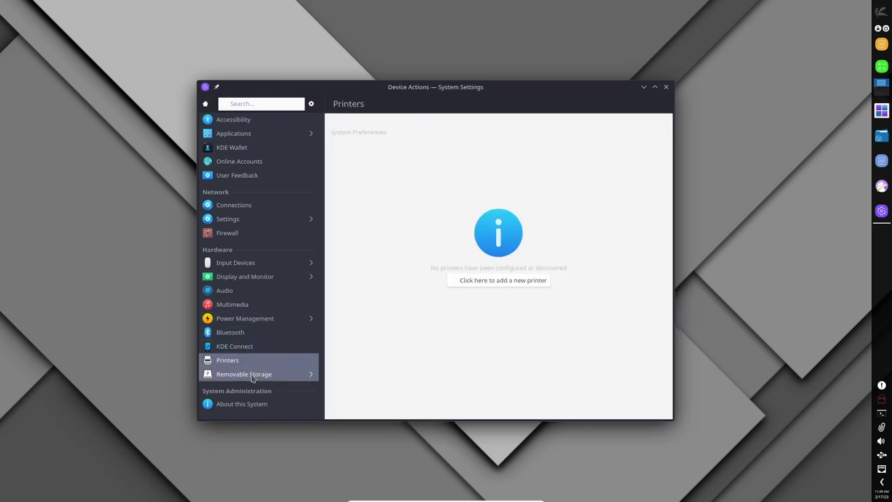
{"action": "left_click", "coordinate": [223, 136]}
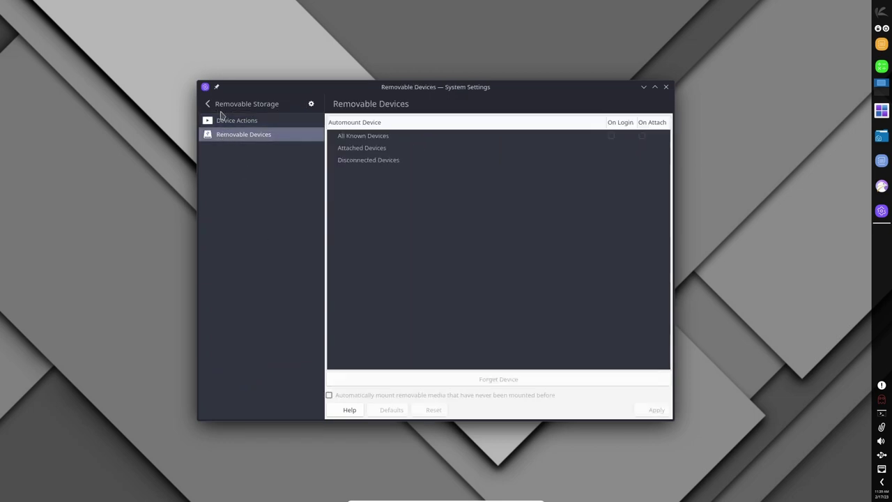
{"action": "left_click", "coordinate": [209, 104]}
{"action": "left_click", "coordinate": [256, 405]}
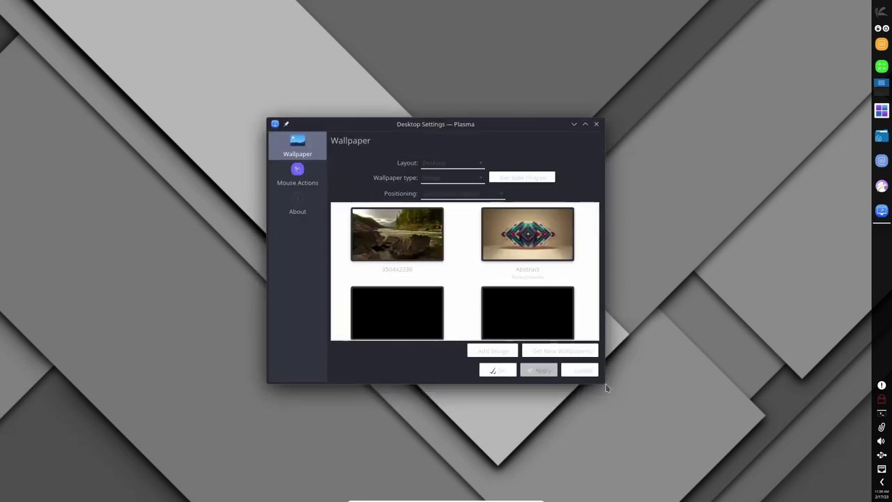
Step: Enlarge and reposition the Desktop Settings window and browse the wallpaper grid
{"action": "left_click_drag", "start_coordinate": [600, 382], "coordinate": [855, 476]}
{"action": "left_click_drag", "start_coordinate": [687, 136], "coordinate": [522, 40]}
{"action": "scroll", "coordinate": [413, 161], "scroll_direction": "down", "scroll_amount": 2}
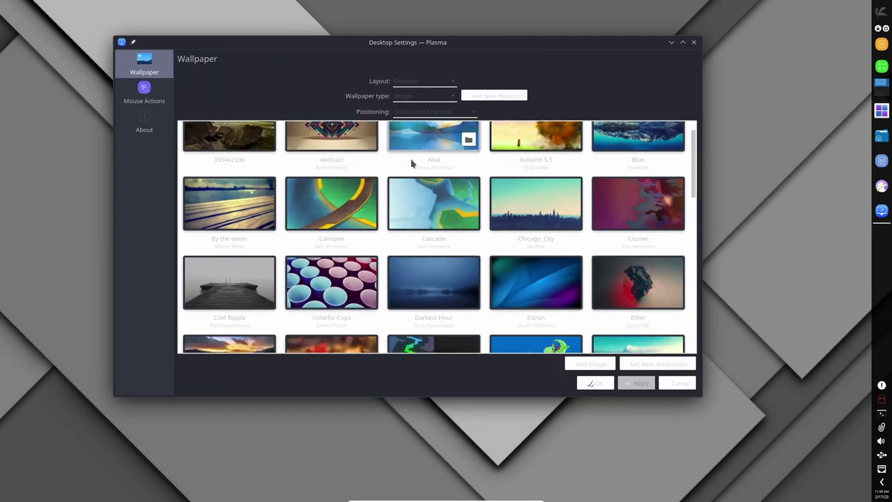
{"action": "scroll", "coordinate": [687, 244], "scroll_direction": "down", "scroll_amount": 4}
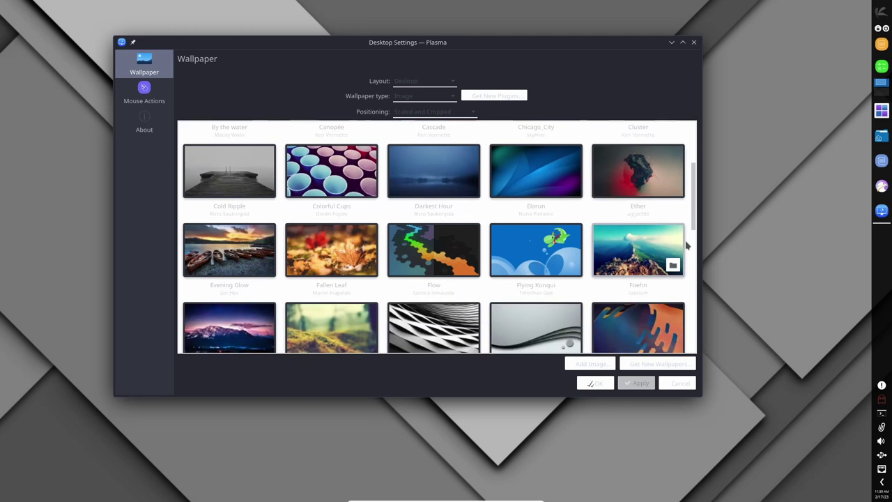
{"action": "scroll", "coordinate": [687, 243], "scroll_direction": "down", "scroll_amount": 4}
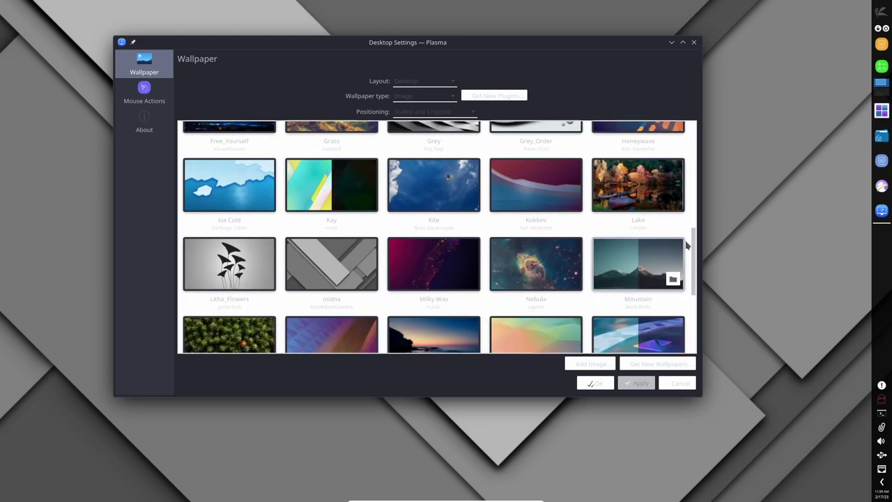
{"action": "scroll", "coordinate": [686, 244], "scroll_direction": "down", "scroll_amount": 4}
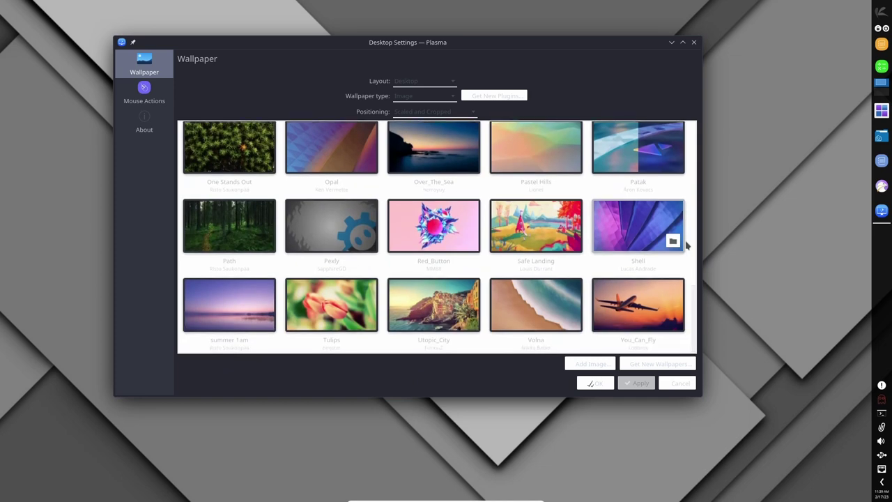
{"action": "scroll", "coordinate": [687, 244], "scroll_direction": "up", "scroll_amount": 4}
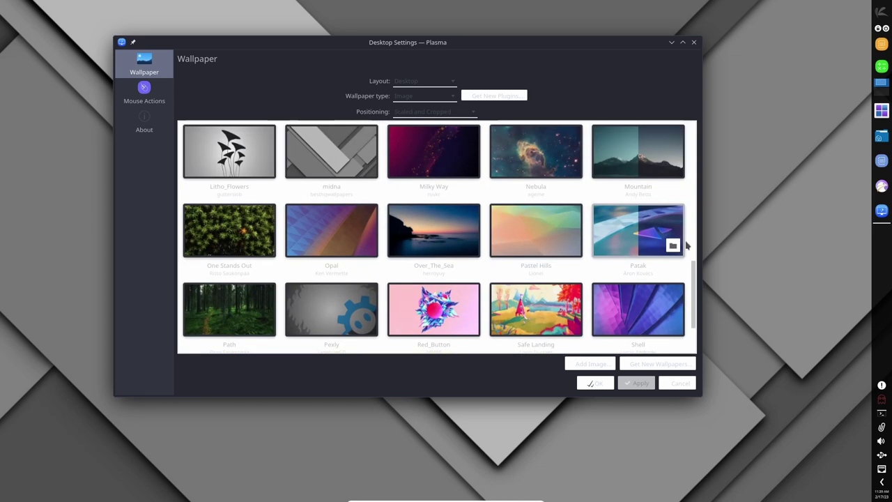
{"action": "scroll", "coordinate": [687, 244], "scroll_direction": "up", "scroll_amount": 4}
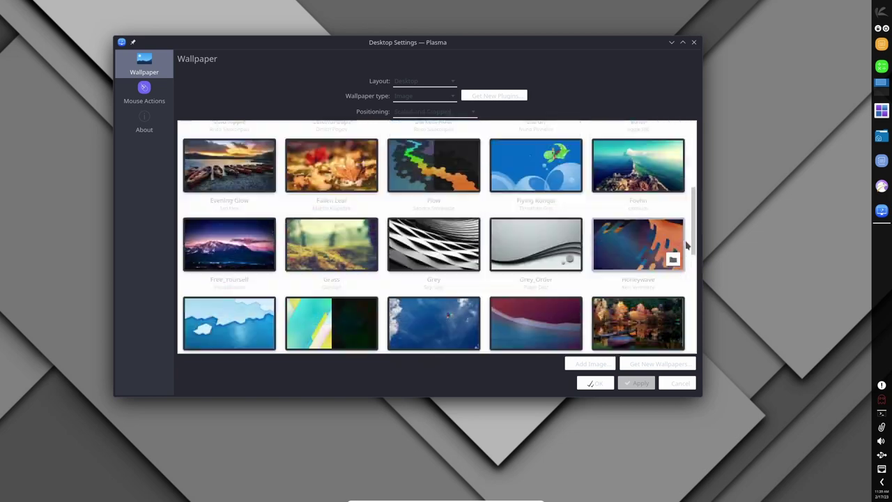
{"action": "scroll", "coordinate": [363, 251], "scroll_direction": "up", "scroll_amount": 3}
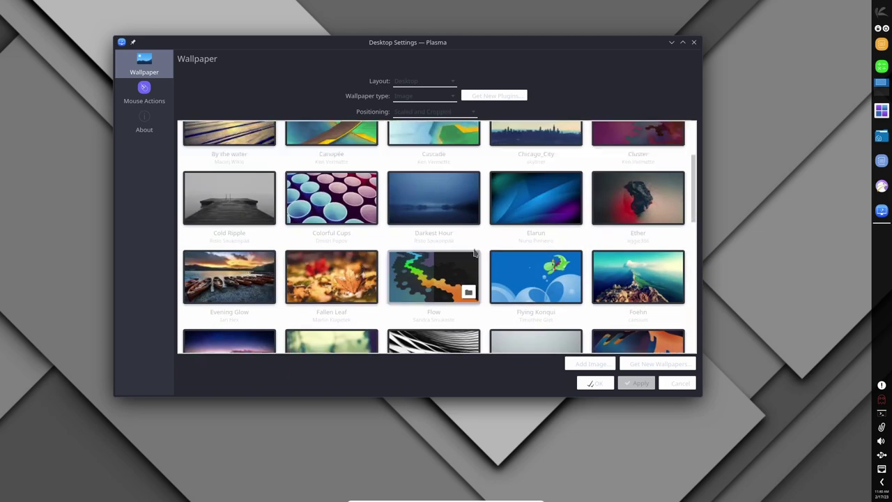
Step: Apply the Darkest Hour wallpaper and close Desktop Settings
{"action": "left_click", "coordinate": [439, 234]}
{"action": "left_click", "coordinate": [635, 383]}
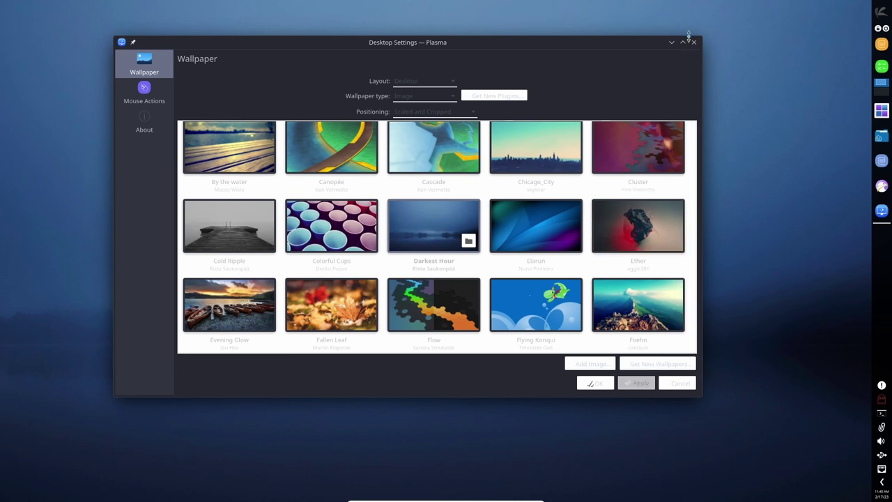
{"action": "left_click", "coordinate": [694, 44]}
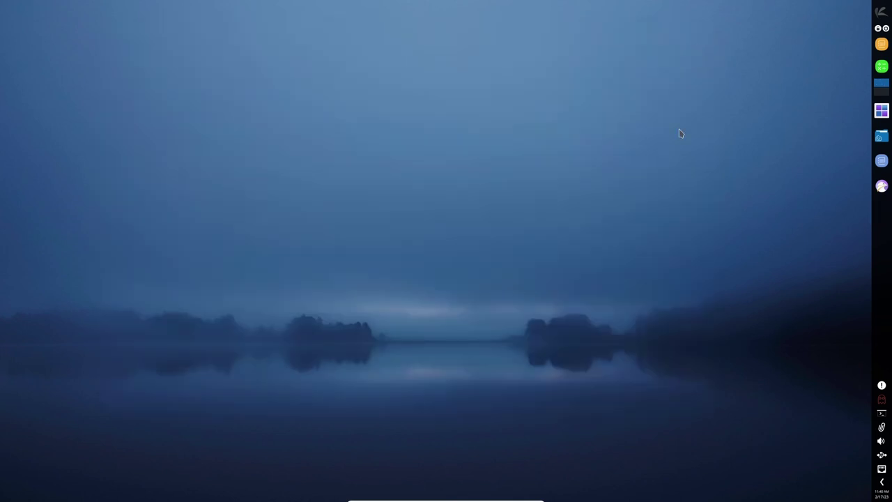
Step: Check the Networks, Disks, Volume and Clipboard tray applets, toggle Yakuake, then open Octopi's updates
{"action": "left_click", "coordinate": [883, 482]}
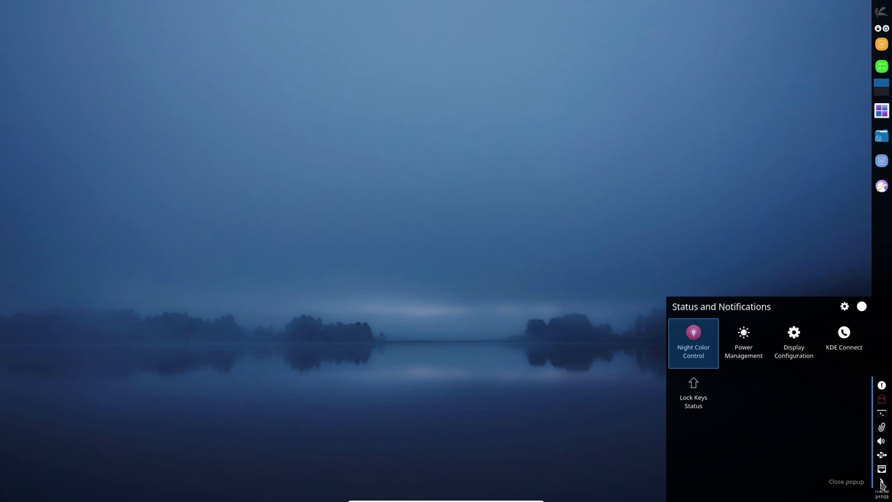
{"action": "left_click", "coordinate": [883, 482]}
{"action": "left_click", "coordinate": [881, 468]}
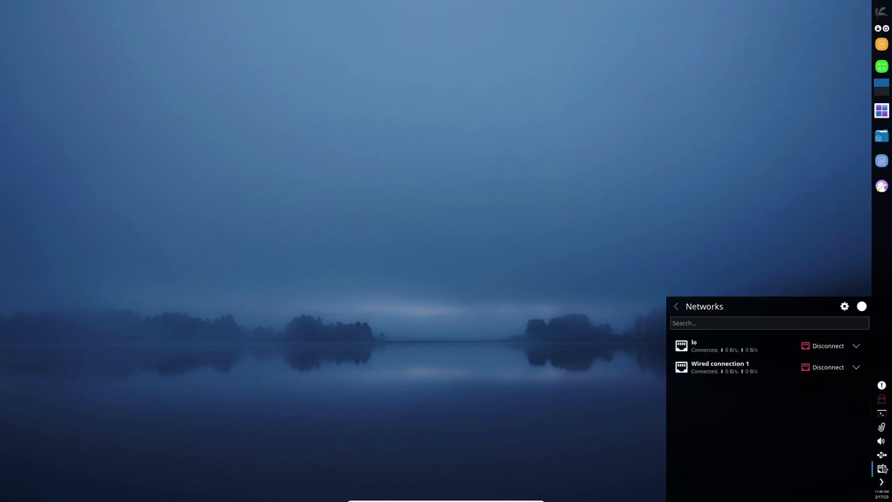
{"action": "left_click", "coordinate": [882, 457]}
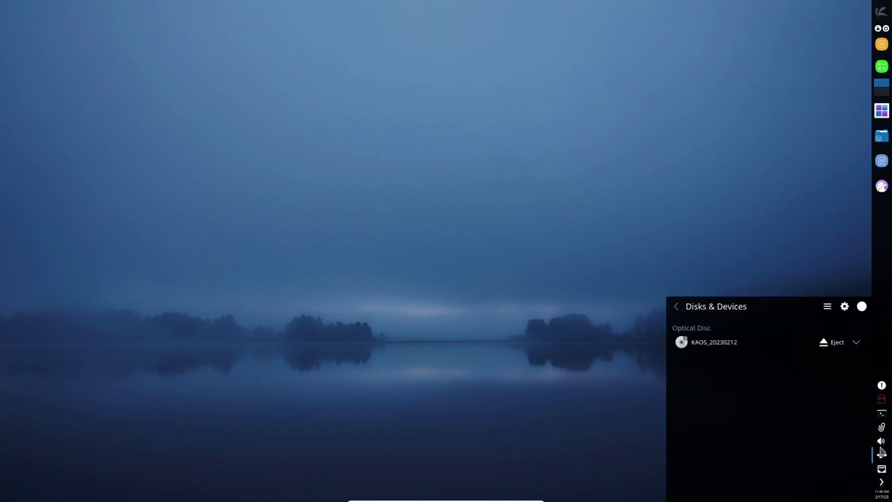
{"action": "left_click", "coordinate": [882, 443]}
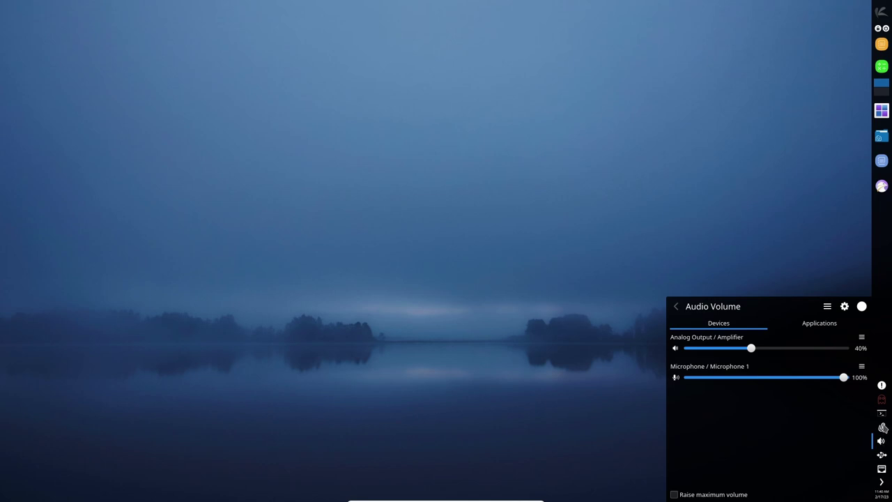
{"action": "left_click", "coordinate": [883, 428]}
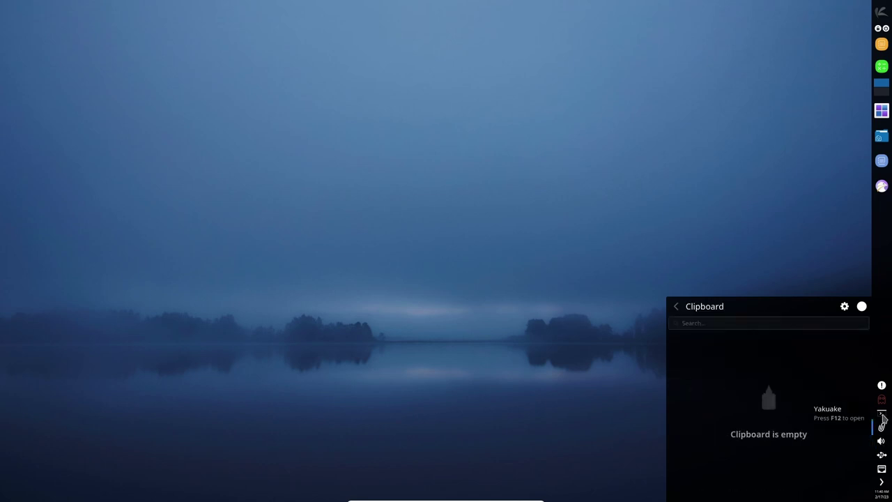
{"action": "left_click", "coordinate": [882, 417]}
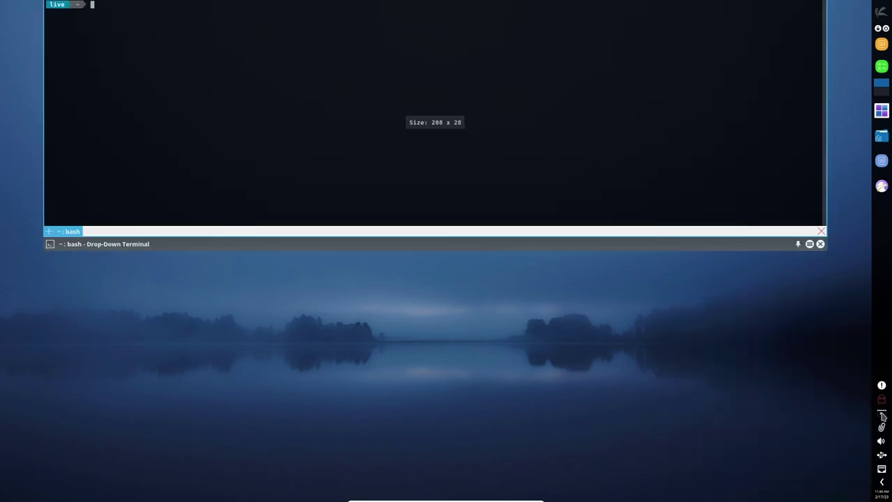
{"action": "left_click", "coordinate": [883, 416]}
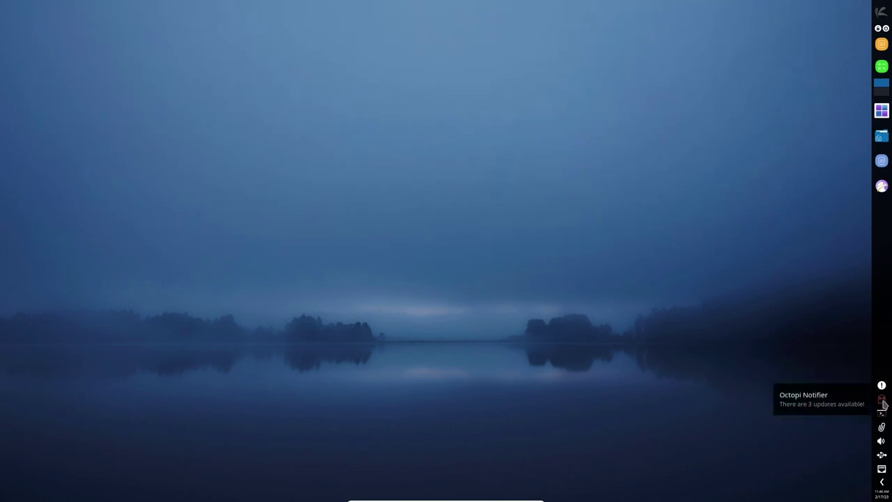
{"action": "left_click", "coordinate": [883, 404]}
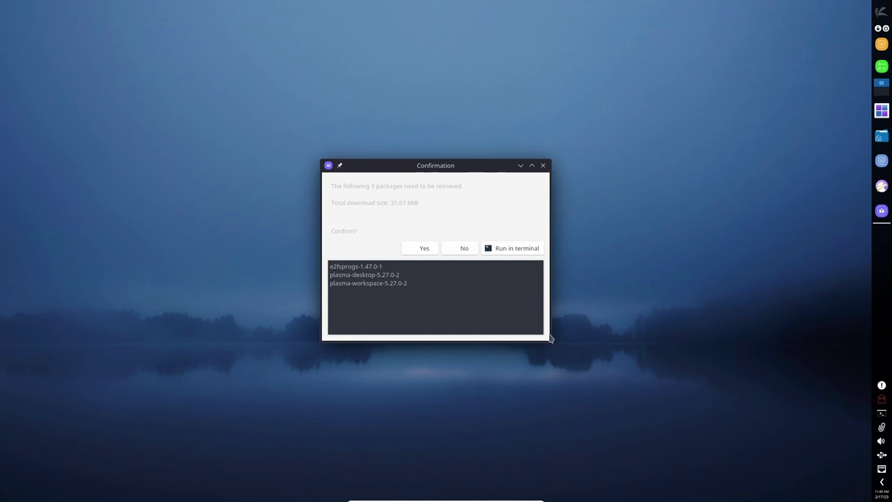
Step: Enlarge the Octopi update confirmation, then close it without installing the 3 packages
{"action": "left_click_drag", "start_coordinate": [550, 343], "coordinate": [721, 382]}
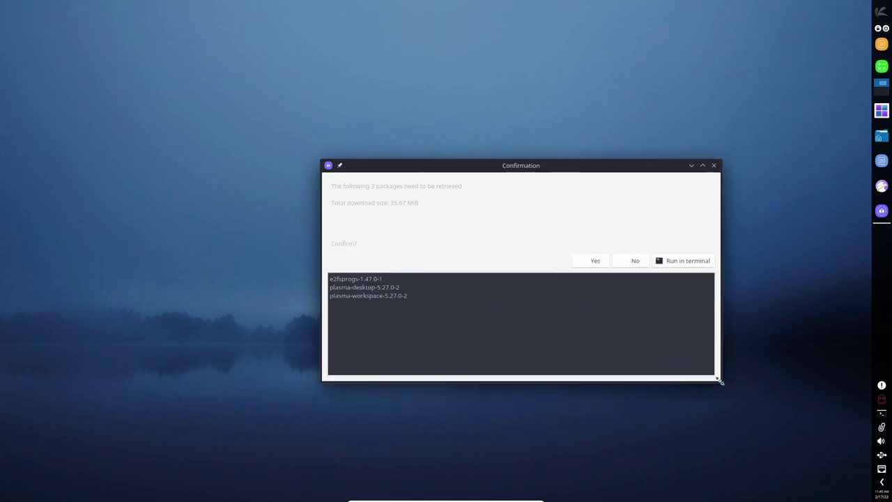
{"action": "left_click", "coordinate": [714, 168]}
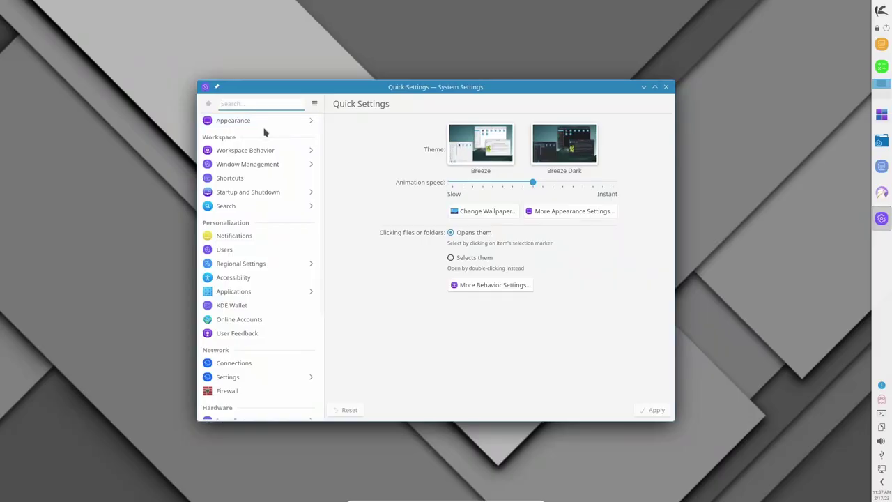
Step: Apply the MidnaDark global theme from Appearance > Global Theme
{"action": "left_click", "coordinate": [249, 122]}
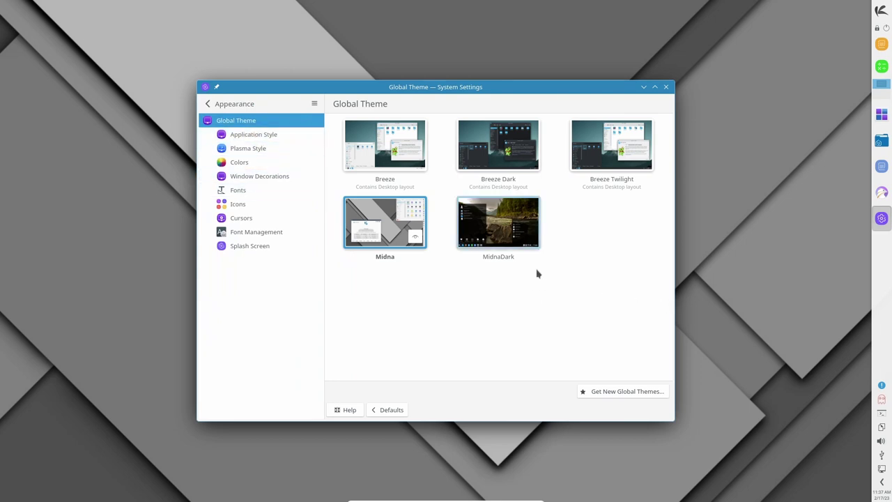
{"action": "left_click", "coordinate": [498, 239]}
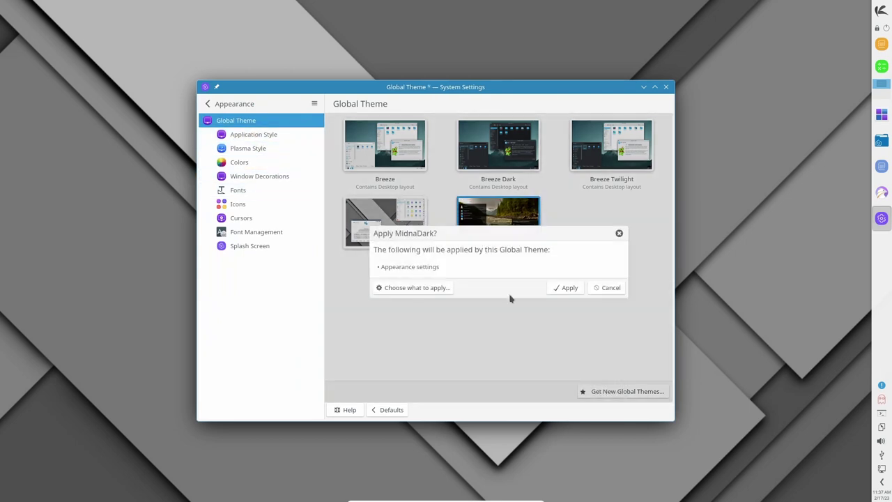
{"action": "left_click", "coordinate": [567, 288]}
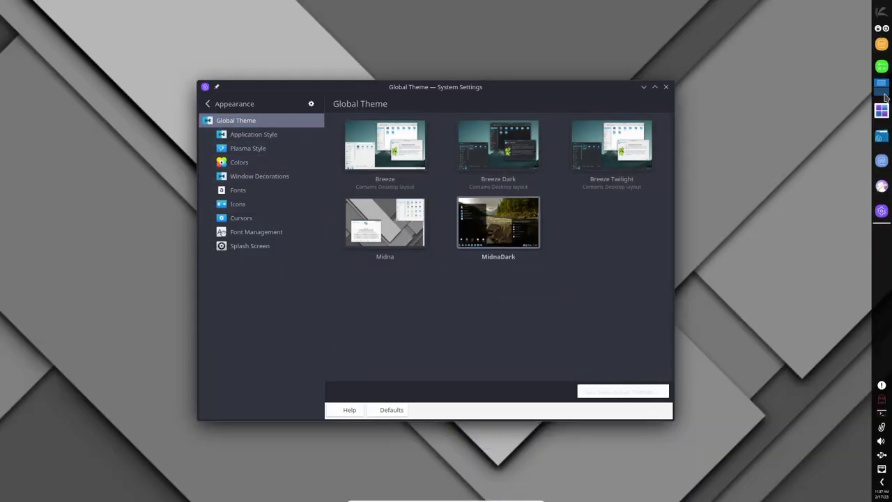
Step: Preview the dark theme in a Dolphin home-folder window, then close it
{"action": "left_click", "coordinate": [882, 135]}
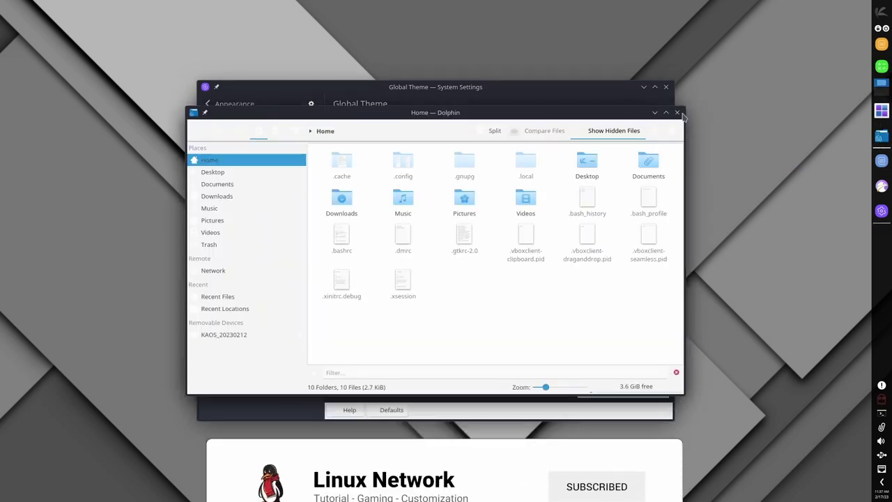
{"action": "left_click", "coordinate": [666, 113]}
{"action": "left_click", "coordinate": [854, 7]}
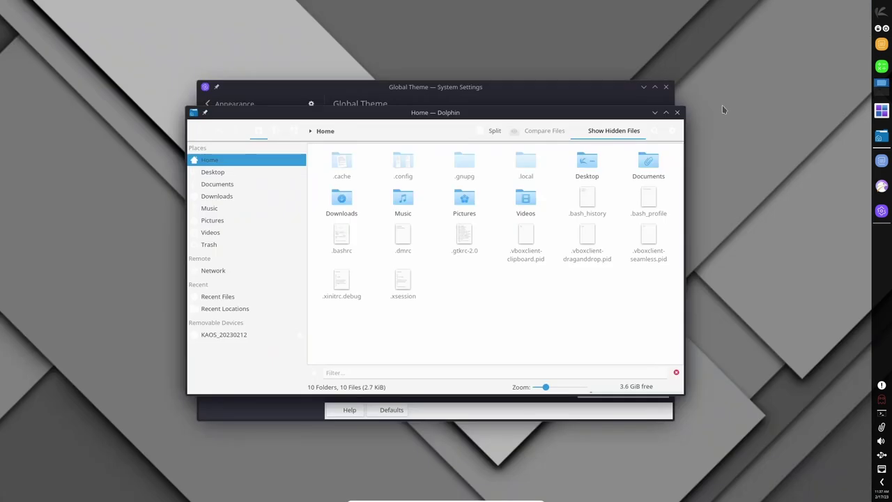
{"action": "left_click", "coordinate": [677, 112]}
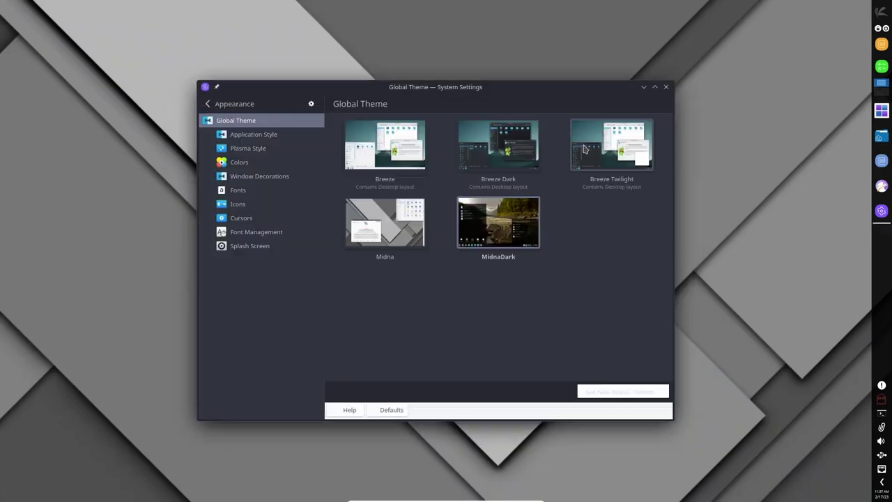
Step: Browse Application Style, Plasma Style, Colors and Window Decorations, ending on Fonts (Noto Sans 10pt)
{"action": "left_click", "coordinate": [258, 140]}
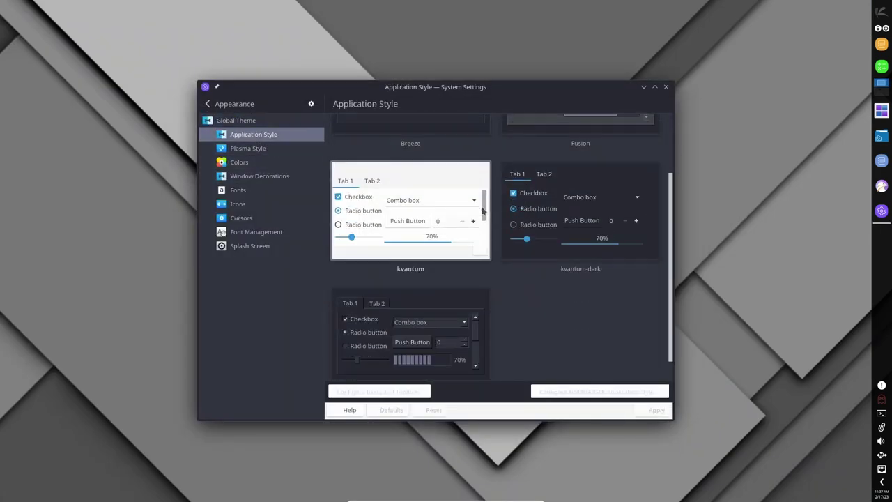
{"action": "left_click", "coordinate": [255, 151]}
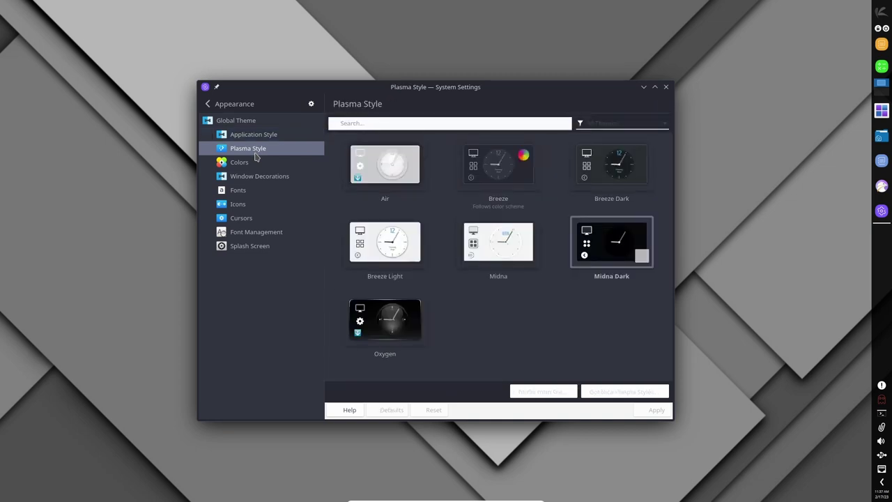
{"action": "left_click", "coordinate": [244, 163]}
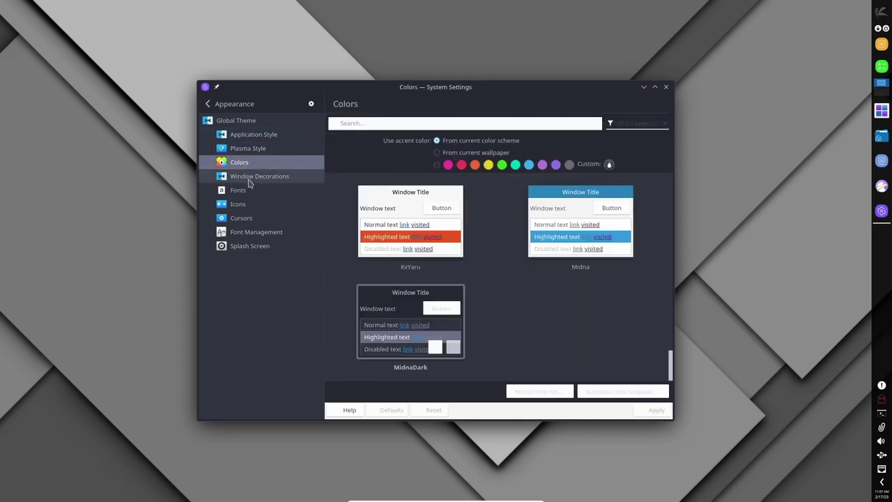
{"action": "left_click", "coordinate": [249, 181]}
{"action": "left_click", "coordinate": [245, 192]}
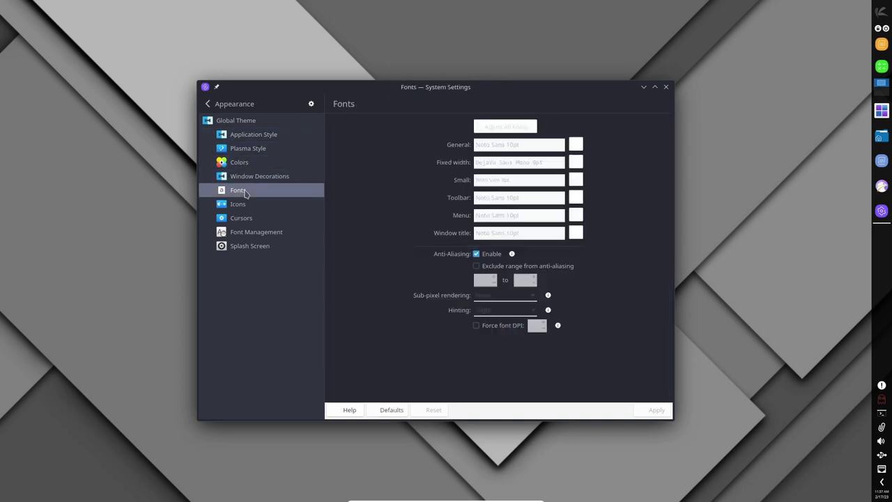